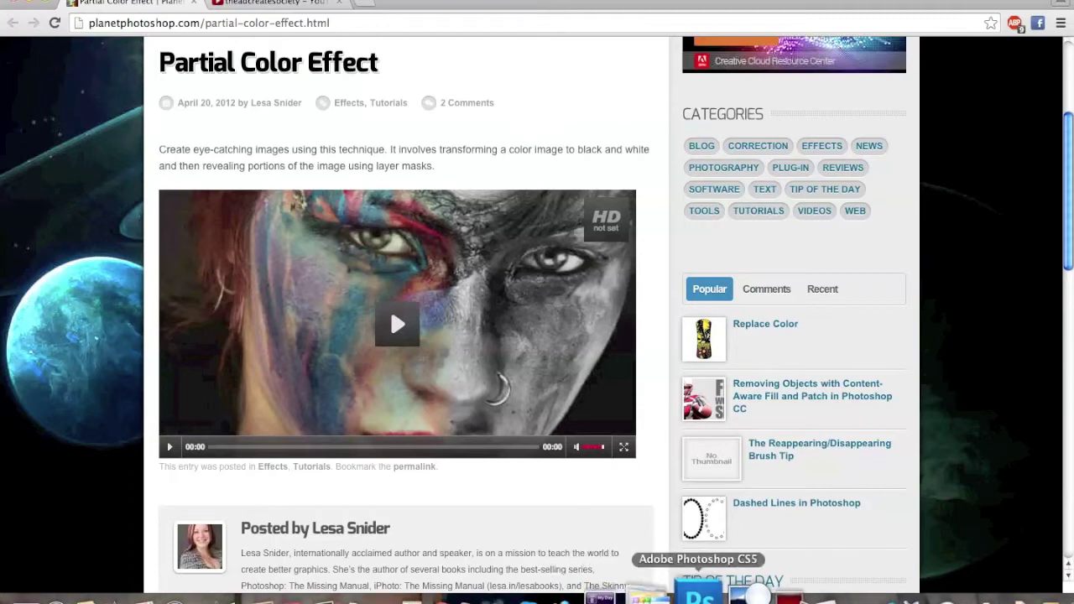
# Switch to Photoshop and preview the Gradient Map 3, Gradient Map 2 and Gradient Map 1 layers one at a time in Tutorial.psd.
pyautogui.click(701, 596)
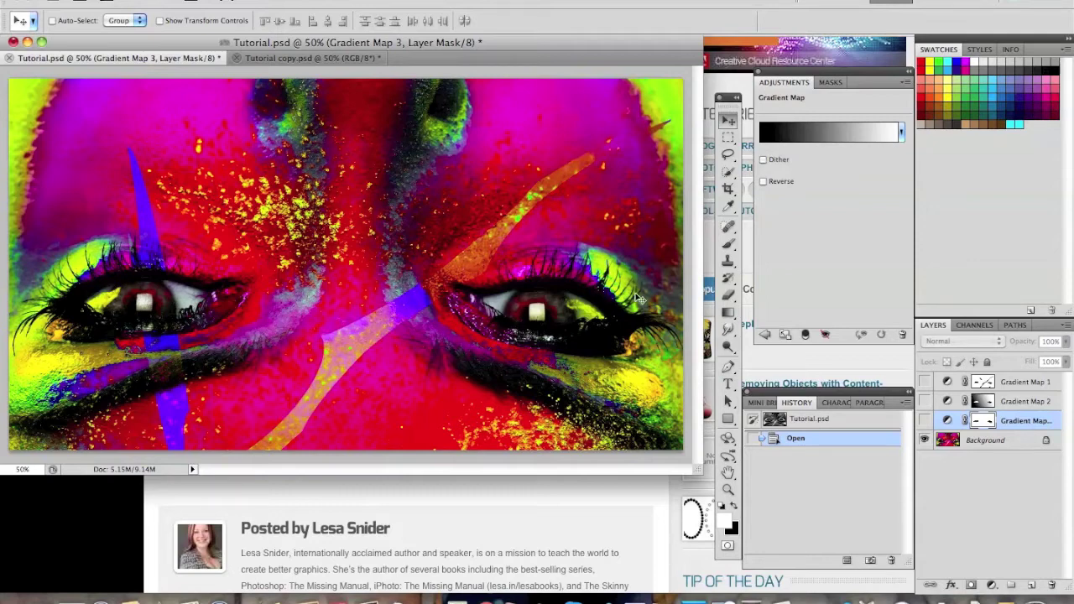
pyautogui.click(925, 421)
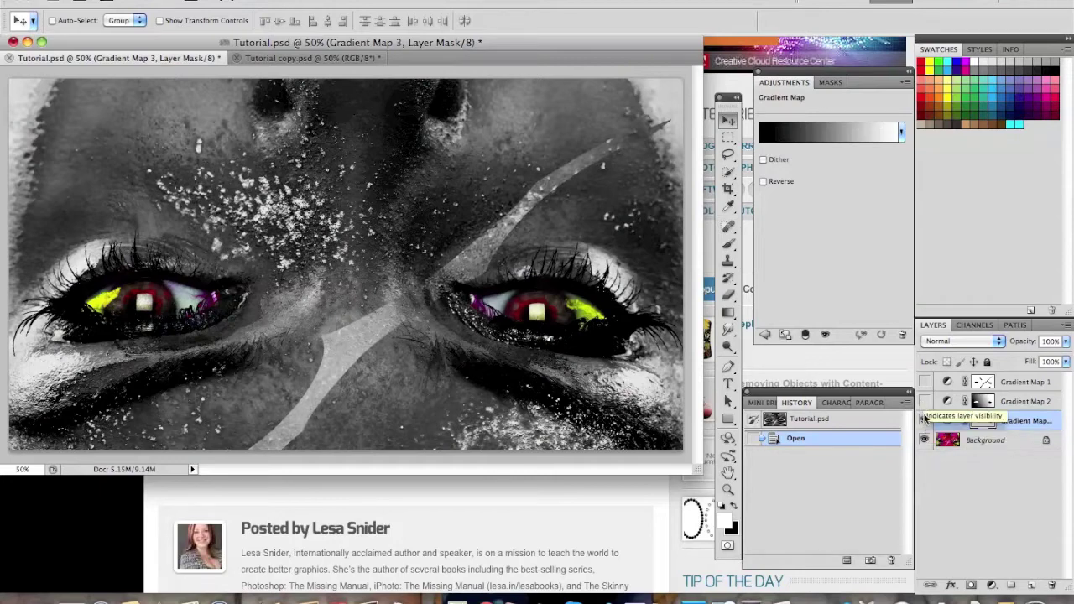
pyautogui.click(925, 420)
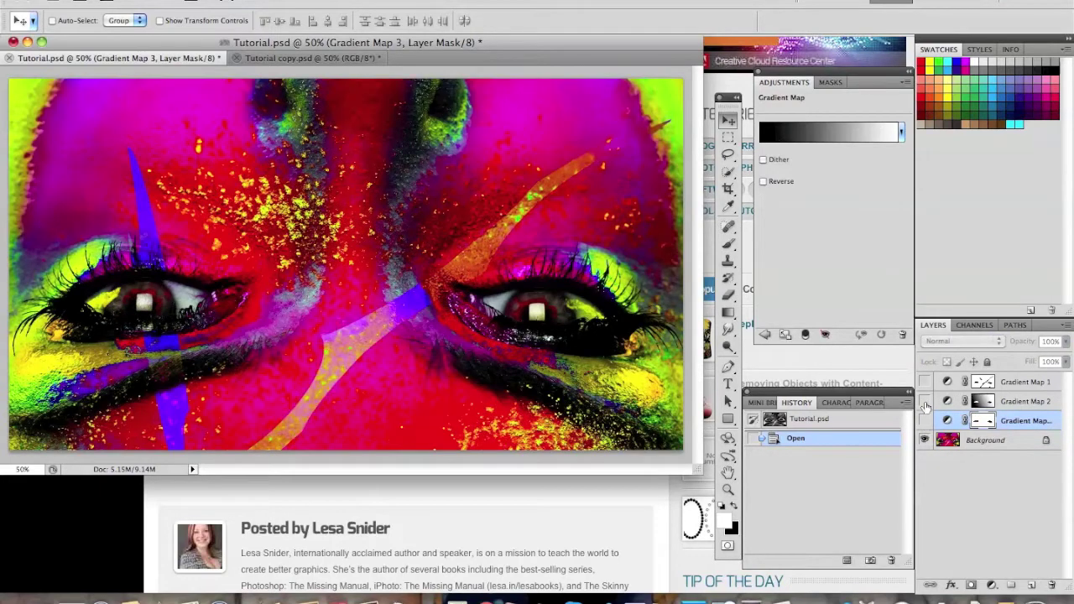
pyautogui.click(925, 403)
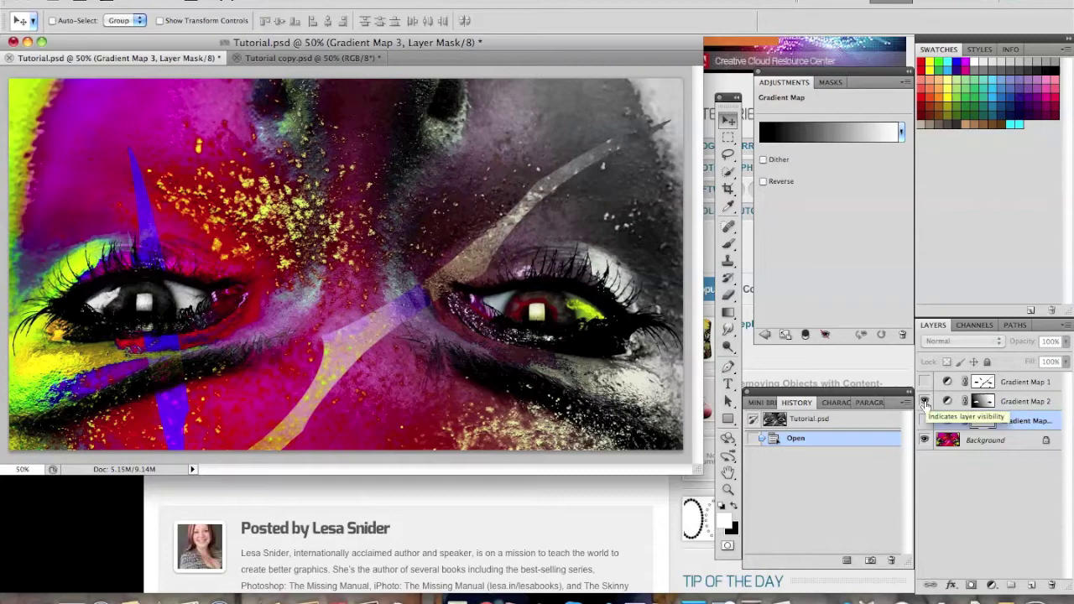
pyautogui.click(925, 403)
pyautogui.click(924, 381)
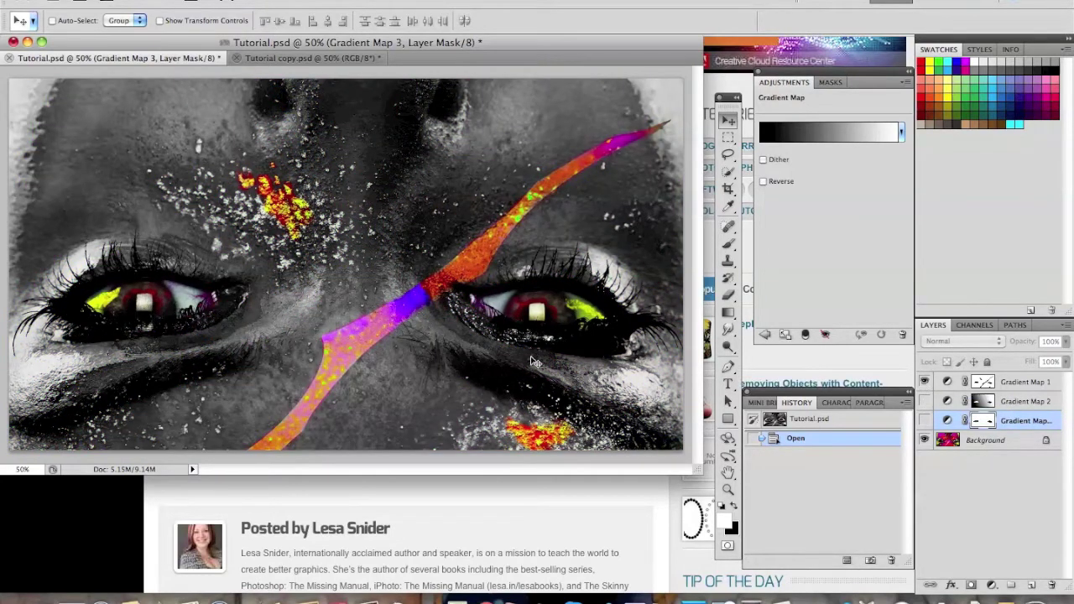
pyautogui.click(924, 382)
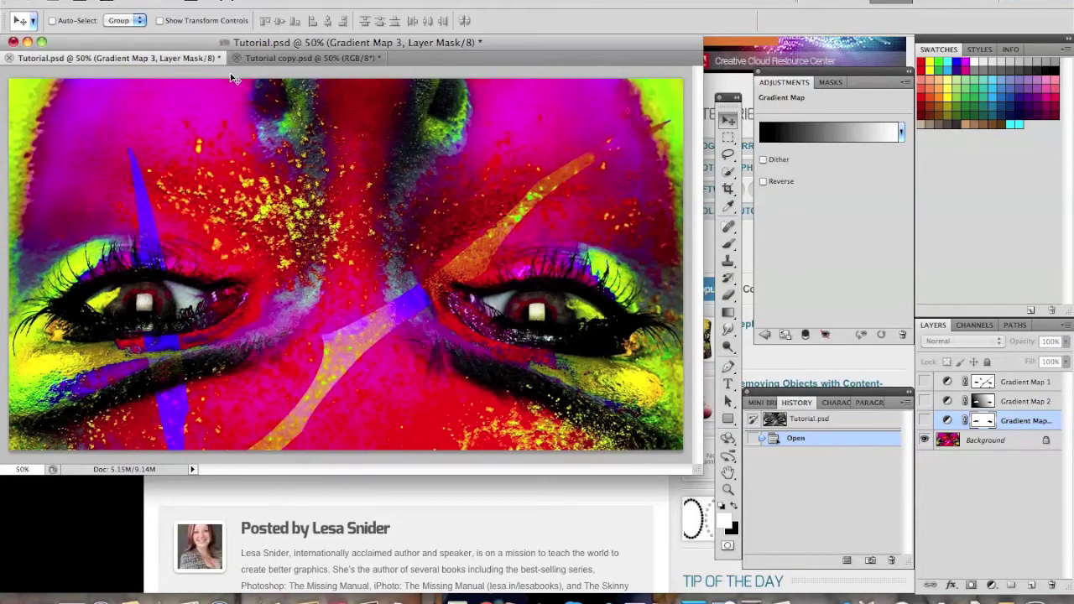
# In Tutorial copy.psd, toggle the Adjustments panel off and on, and add a Gradient Map adjustment layer above the Background.
pyautogui.click(289, 58)
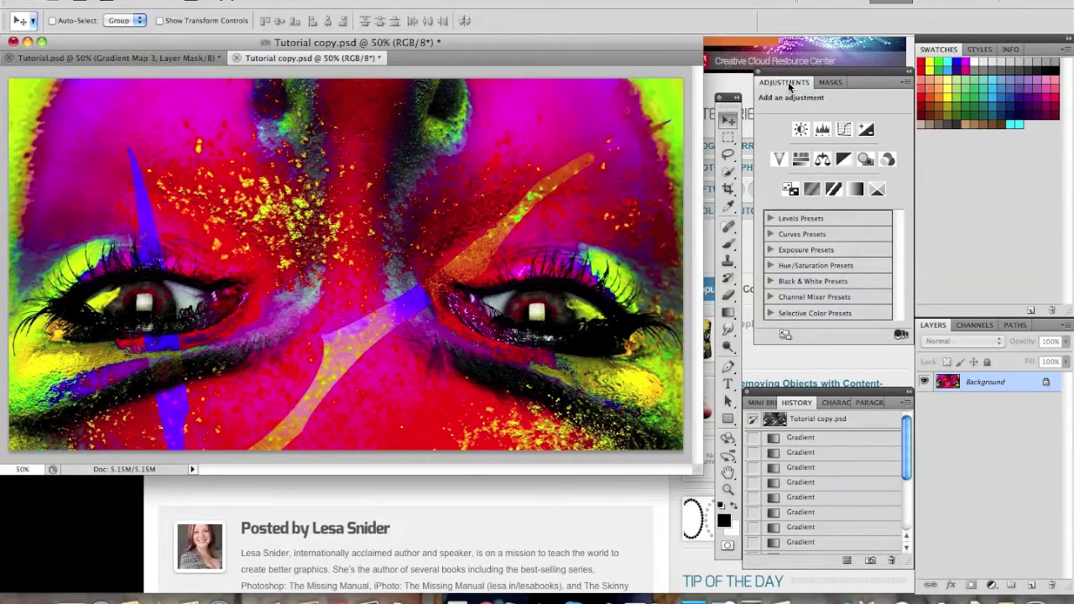
pyautogui.click(478, 0)
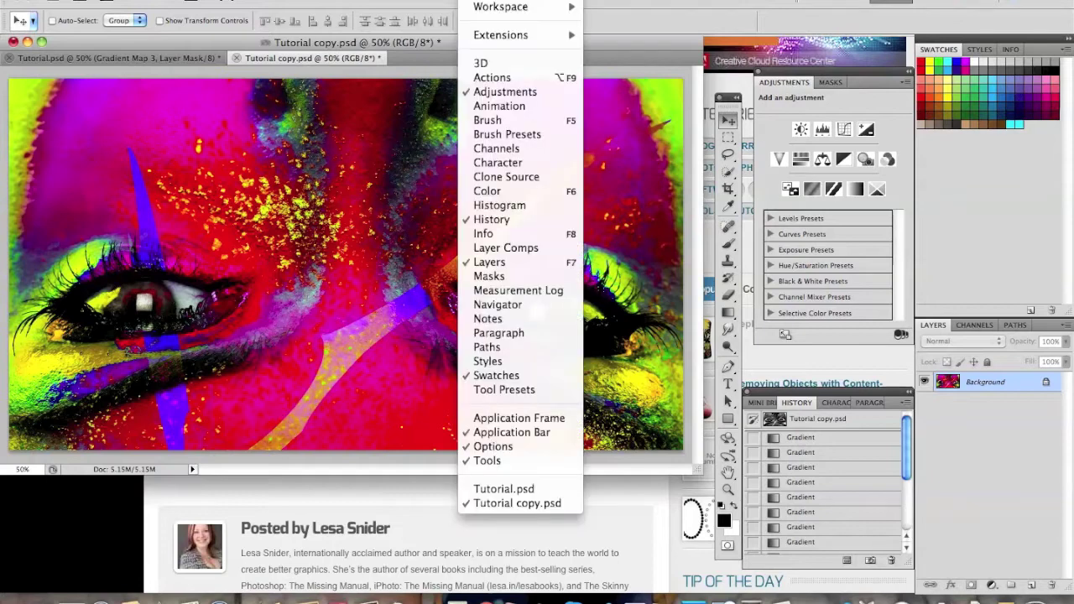
pyautogui.click(503, 91)
pyautogui.click(479, 0)
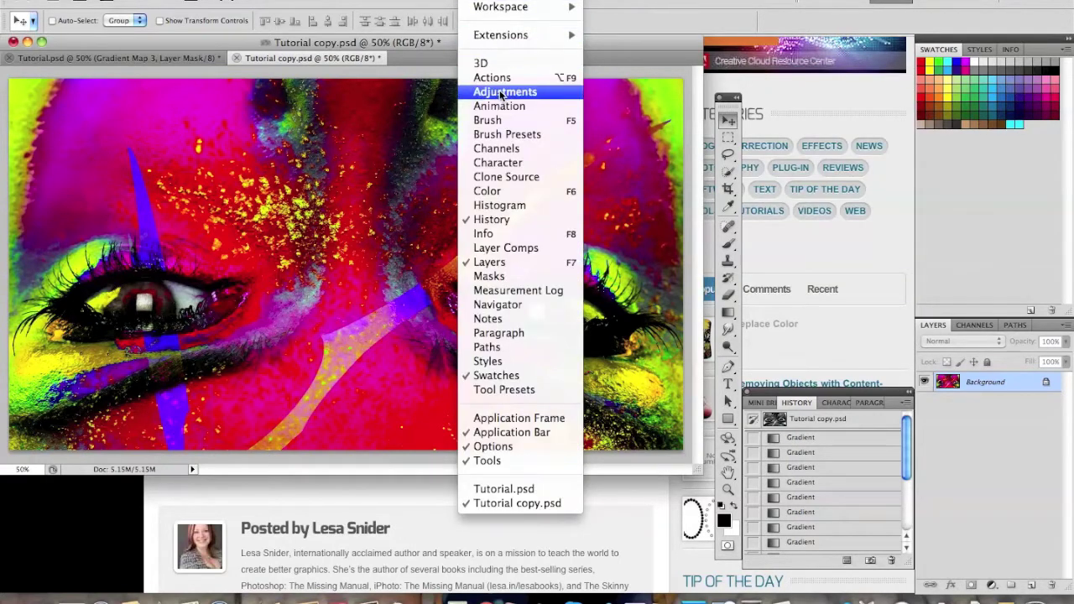
pyautogui.click(504, 92)
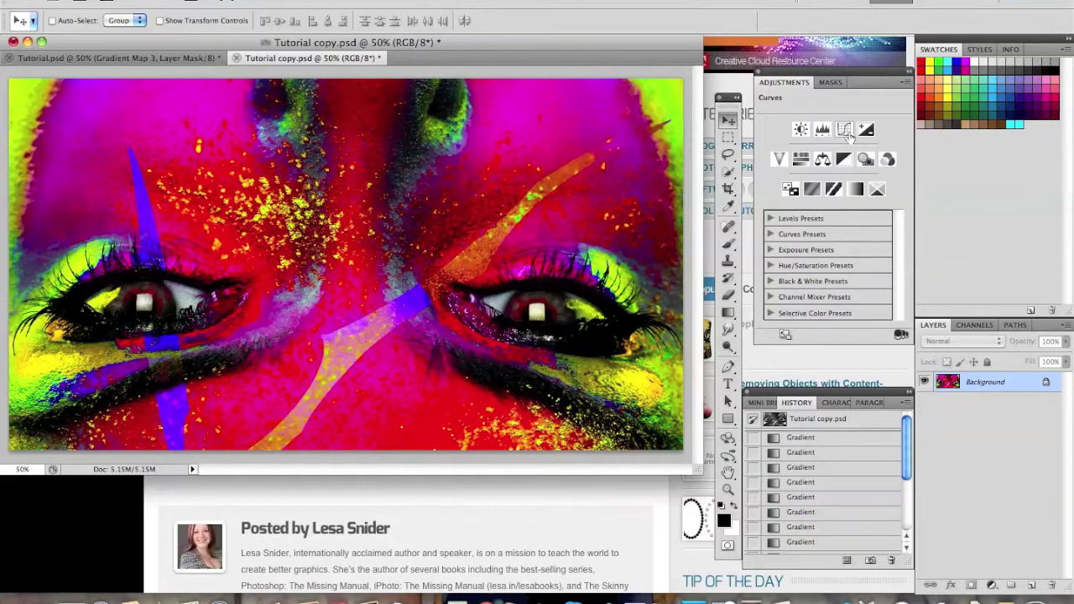
pyautogui.click(856, 189)
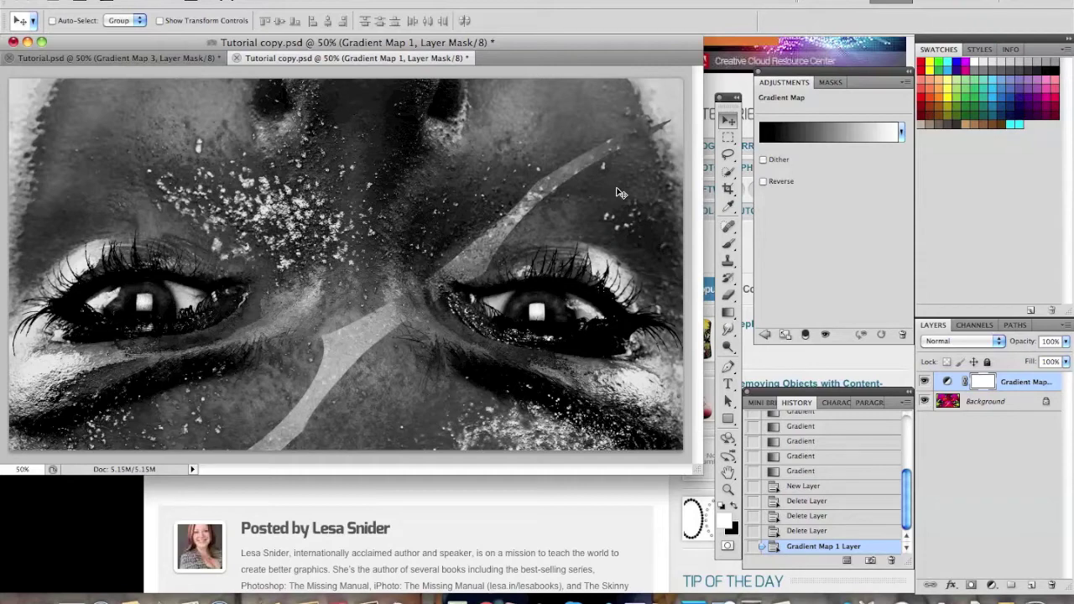
# Paint black on the gradient map's mask with a soft 50 px brush to reveal the colour in both eyes and their inner corners.
pyautogui.click(729, 244)
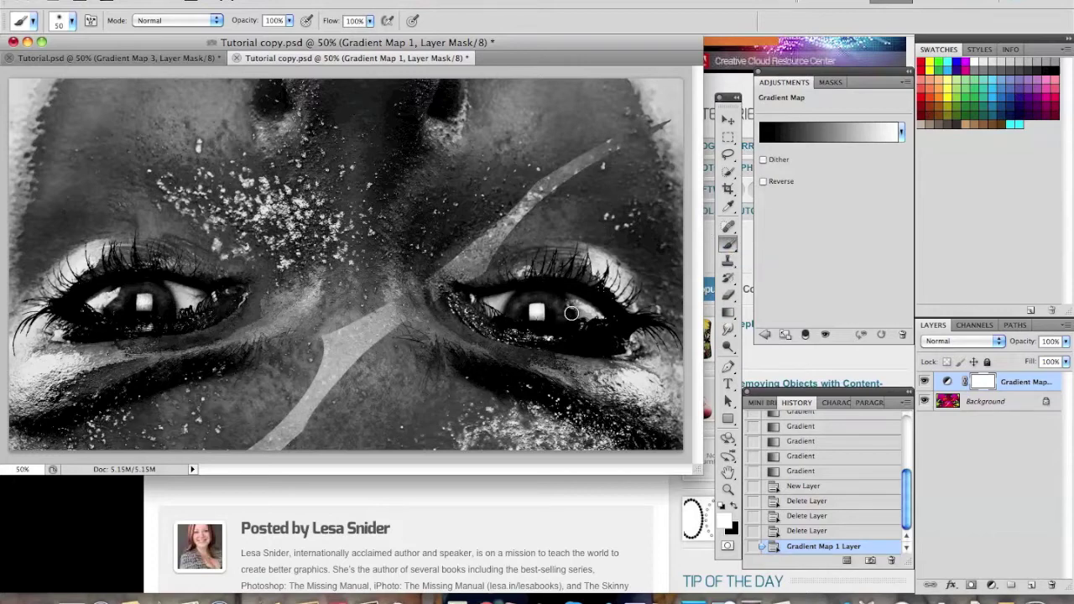
pyautogui.click(72, 20)
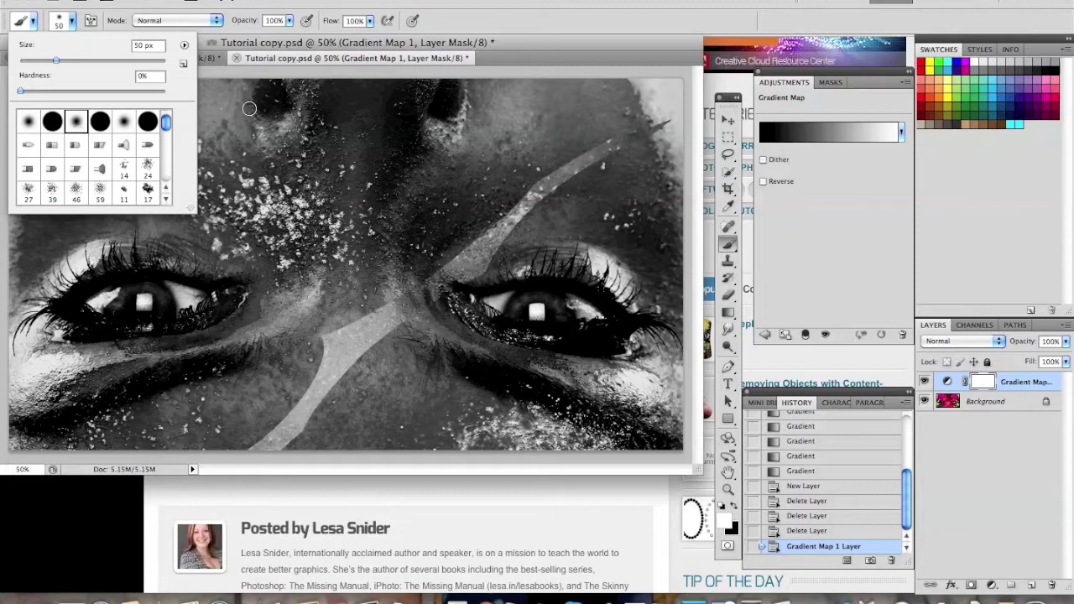
pyautogui.click(512, 51)
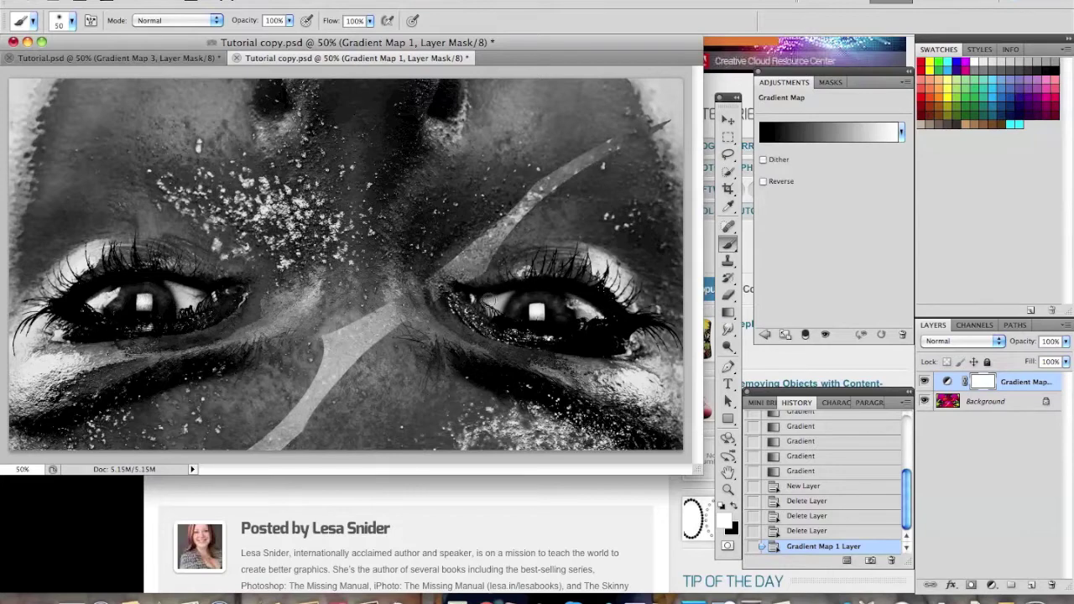
pyautogui.click(577, 324)
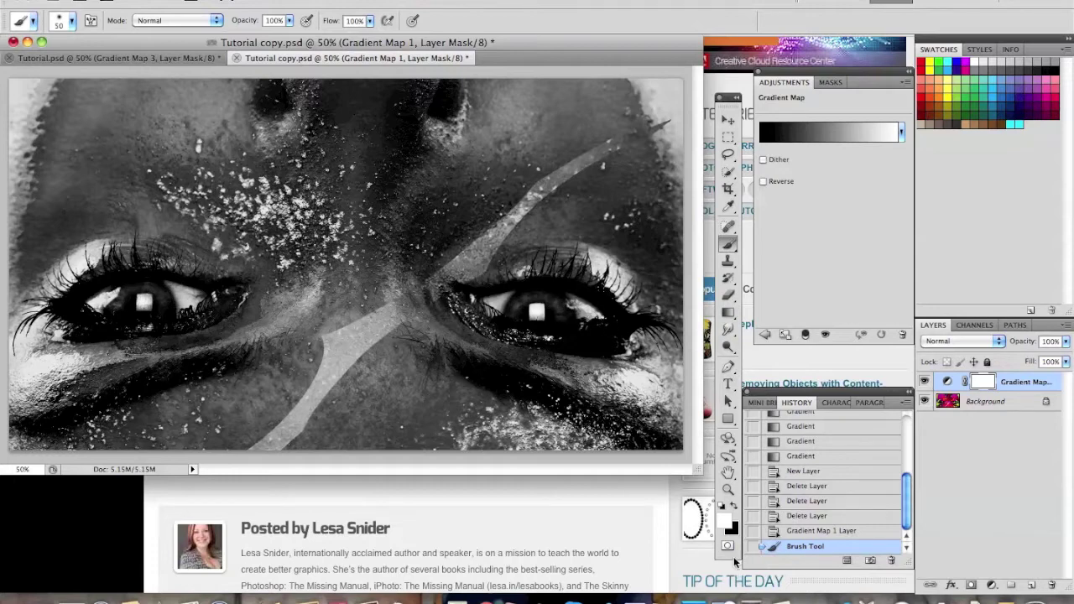
pyautogui.click(736, 509)
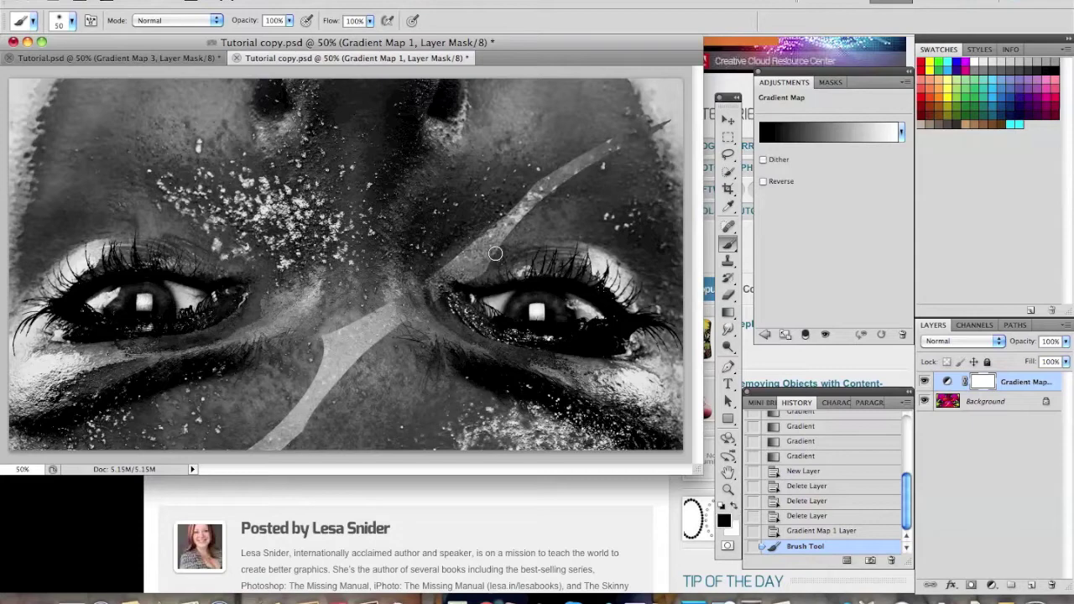
pyautogui.moveTo(513, 303)
pyautogui.mouseDown()
pyautogui.moveTo(578, 311)
pyautogui.moveTo(532, 290)
pyautogui.moveTo(516, 298)
pyautogui.moveTo(611, 310)
pyautogui.moveTo(583, 319)
pyautogui.moveTo(497, 303)
pyautogui.moveTo(528, 293)
pyautogui.moveTo(584, 307)
pyautogui.moveTo(514, 305)
pyautogui.mouseUp()
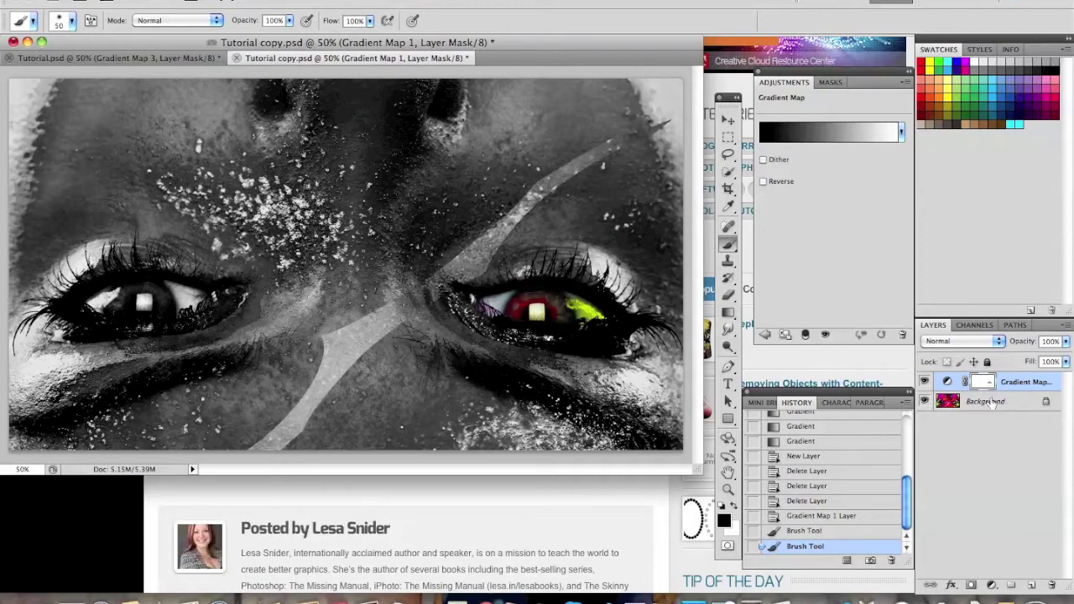
pyautogui.moveTo(74, 318)
pyautogui.mouseDown()
pyautogui.moveTo(197, 299)
pyautogui.moveTo(150, 311)
pyautogui.moveTo(109, 302)
pyautogui.moveTo(180, 293)
pyautogui.moveTo(111, 294)
pyautogui.moveTo(170, 315)
pyautogui.moveTo(175, 284)
pyautogui.moveTo(135, 281)
pyautogui.moveTo(99, 303)
pyautogui.moveTo(130, 320)
pyautogui.moveTo(176, 317)
pyautogui.moveTo(144, 300)
pyautogui.moveTo(99, 302)
pyautogui.moveTo(168, 316)
pyautogui.moveTo(161, 291)
pyautogui.moveTo(111, 290)
pyautogui.mouseUp()
pyautogui.moveTo(430, 294)
pyautogui.mouseDown()
pyautogui.moveTo(538, 302)
pyautogui.moveTo(476, 302)
pyautogui.moveTo(571, 293)
pyautogui.moveTo(590, 315)
pyautogui.moveTo(507, 326)
pyautogui.moveTo(488, 304)
pyautogui.moveTo(552, 327)
pyautogui.moveTo(456, 298)
pyautogui.moveTo(492, 325)
pyautogui.moveTo(577, 334)
pyautogui.mouseUp()
pyautogui.moveTo(232, 307)
pyautogui.mouseDown()
pyautogui.moveTo(107, 321)
pyautogui.moveTo(190, 324)
pyautogui.moveTo(219, 305)
pyautogui.mouseUp()
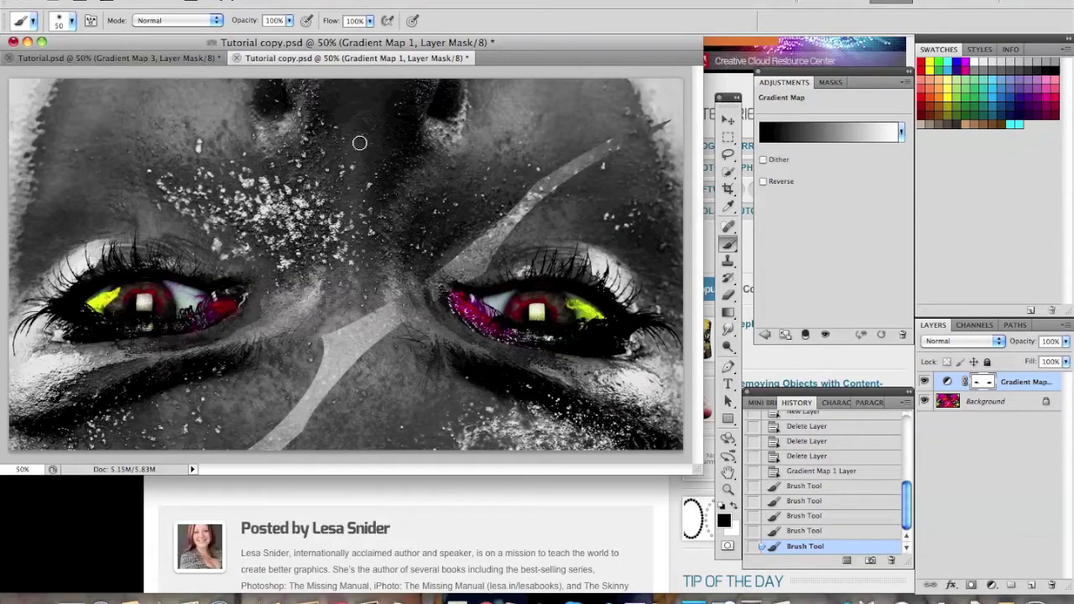
# Reveal the colour of the nostrils and nose bridge on the mask, enlarging the brush to 175 px for the bridge.
pyautogui.moveTo(260, 92)
pyautogui.mouseDown()
pyautogui.moveTo(287, 88)
pyautogui.moveTo(324, 143)
pyautogui.mouseUp()
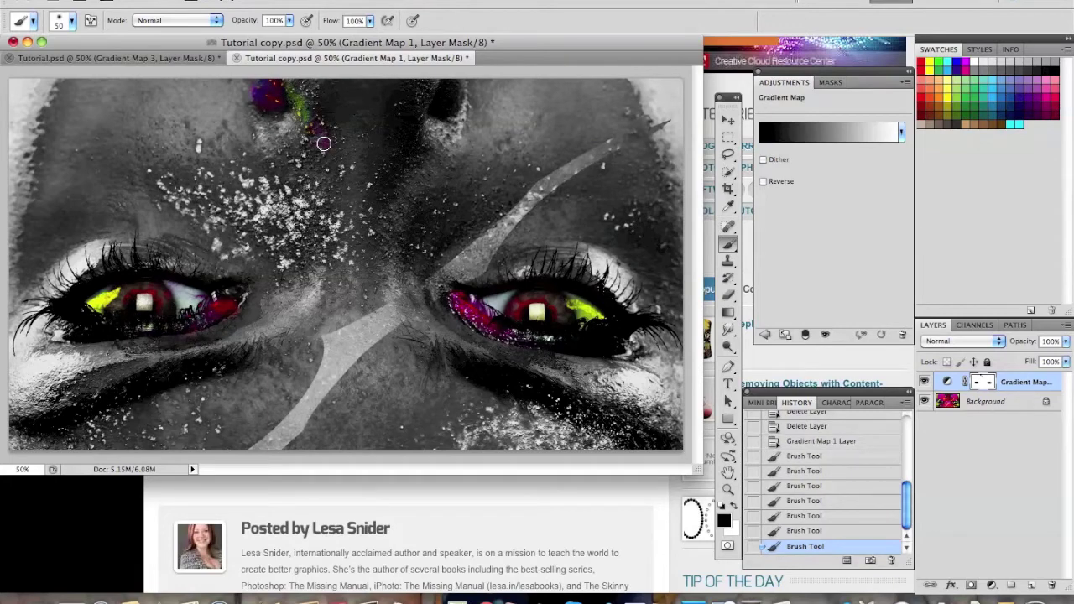
pyautogui.press(']')
pyautogui.press(']')
pyautogui.press(']')
pyautogui.press(']')
pyautogui.press('[')
pyautogui.press('[')
pyautogui.press('[')
pyautogui.press('[')
pyautogui.press(']')
pyautogui.press(']')
pyautogui.press(']')
pyautogui.press(']')
pyautogui.press(']')
pyautogui.press(']')
pyautogui.press(']')
pyautogui.press(']')
pyautogui.press(']')
pyautogui.press(']')
pyautogui.moveTo(323, 142)
pyautogui.mouseDown()
pyautogui.moveTo(332, 148)
pyautogui.moveTo(285, 73)
pyautogui.moveTo(425, 76)
pyautogui.moveTo(428, 94)
pyautogui.moveTo(387, 125)
pyautogui.moveTo(366, 178)
pyautogui.moveTo(357, 123)
pyautogui.moveTo(355, 223)
pyautogui.moveTo(360, 179)
pyautogui.moveTo(429, 103)
pyautogui.moveTo(354, 188)
pyautogui.moveTo(287, 109)
pyautogui.moveTo(346, 152)
pyautogui.moveTo(386, 215)
pyautogui.moveTo(402, 127)
pyautogui.moveTo(340, 224)
pyautogui.moveTo(333, 213)
pyautogui.moveTo(370, 228)
pyautogui.mouseUp()
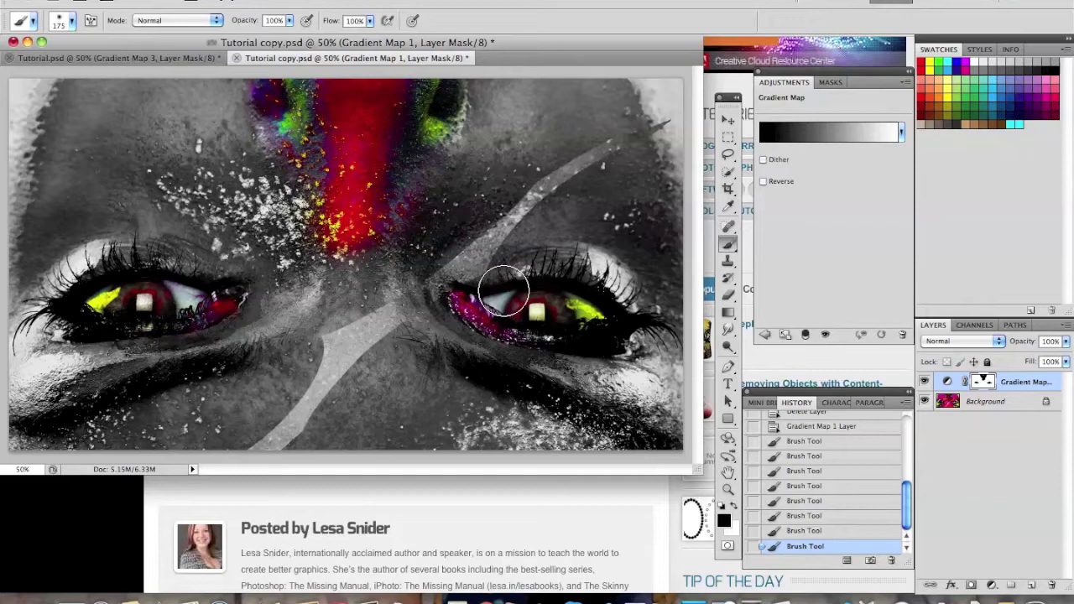
# Paint white on the mask with a 90 px brush to restore the grey along both sides of the coloured nose bridge.
pyautogui.click(733, 507)
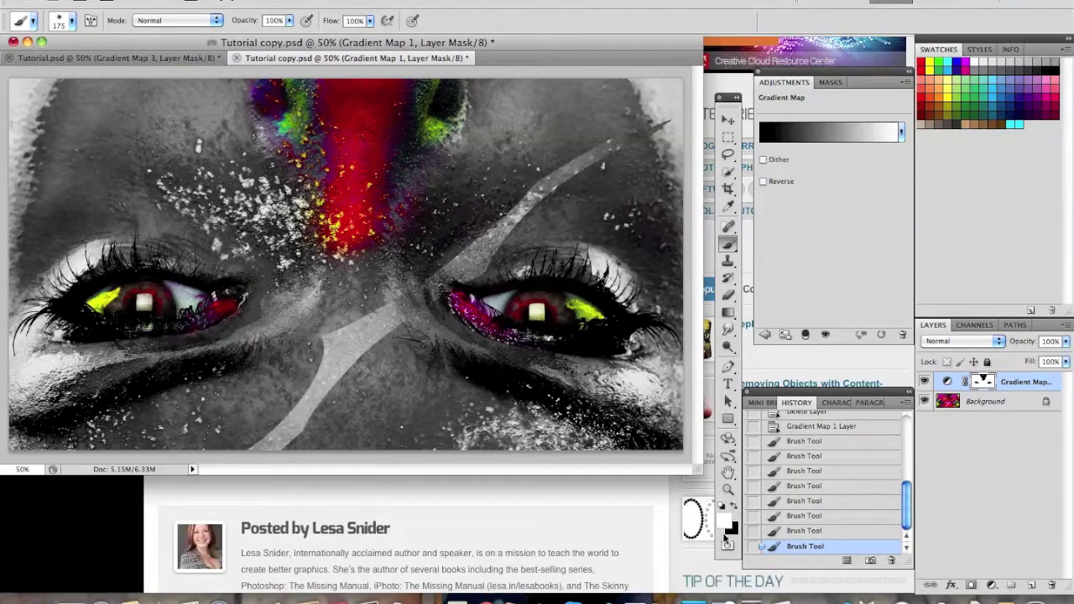
pyautogui.press('[')
pyautogui.press('[')
pyautogui.press('[')
pyautogui.press('[')
pyautogui.moveTo(312, 127)
pyautogui.mouseDown()
pyautogui.moveTo(294, 128)
pyautogui.moveTo(301, 151)
pyautogui.moveTo(287, 155)
pyautogui.moveTo(290, 145)
pyautogui.mouseUp()
pyautogui.moveTo(410, 151)
pyautogui.mouseDown()
pyautogui.moveTo(448, 133)
pyautogui.moveTo(413, 156)
pyautogui.mouseUp()
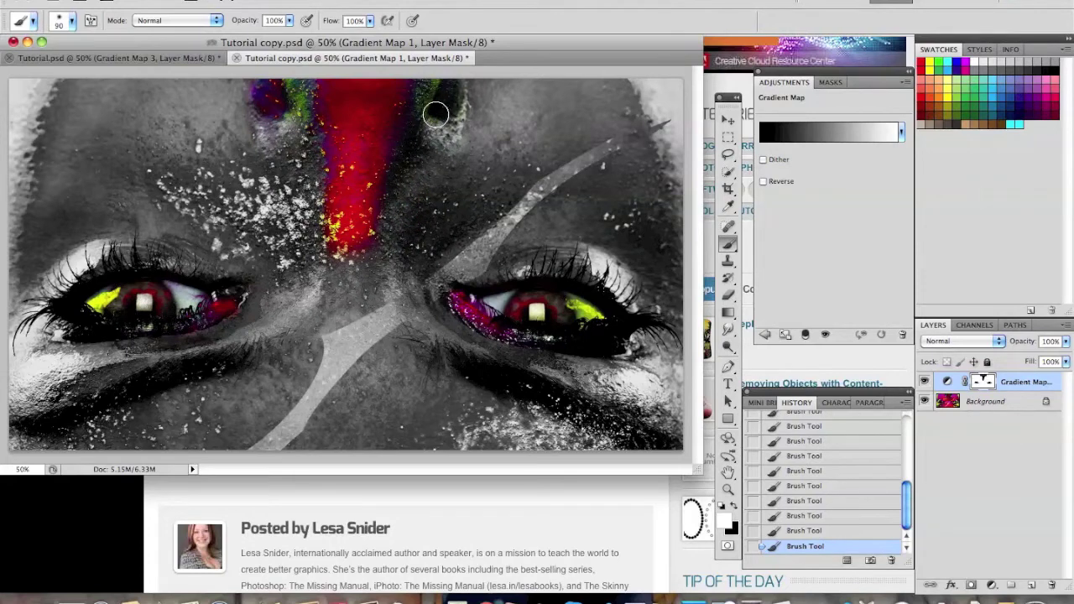
pyautogui.moveTo(323, 189)
pyautogui.mouseDown()
pyautogui.moveTo(434, 192)
pyautogui.moveTo(332, 197)
pyautogui.mouseUp()
# Restore the grey around the inner corners of both eyes and at the lower end of the coloured nose stripe.
pyautogui.moveTo(456, 307)
pyautogui.mouseDown()
pyautogui.moveTo(526, 345)
pyautogui.moveTo(558, 346)
pyautogui.mouseUp()
pyautogui.moveTo(259, 308)
pyautogui.mouseDown()
pyautogui.moveTo(216, 311)
pyautogui.moveTo(151, 341)
pyautogui.moveTo(187, 328)
pyautogui.mouseUp()
pyautogui.moveTo(373, 250)
pyautogui.mouseDown()
pyautogui.moveTo(317, 240)
pyautogui.moveTo(391, 242)
pyautogui.moveTo(276, 247)
pyautogui.moveTo(366, 266)
pyautogui.mouseUp()
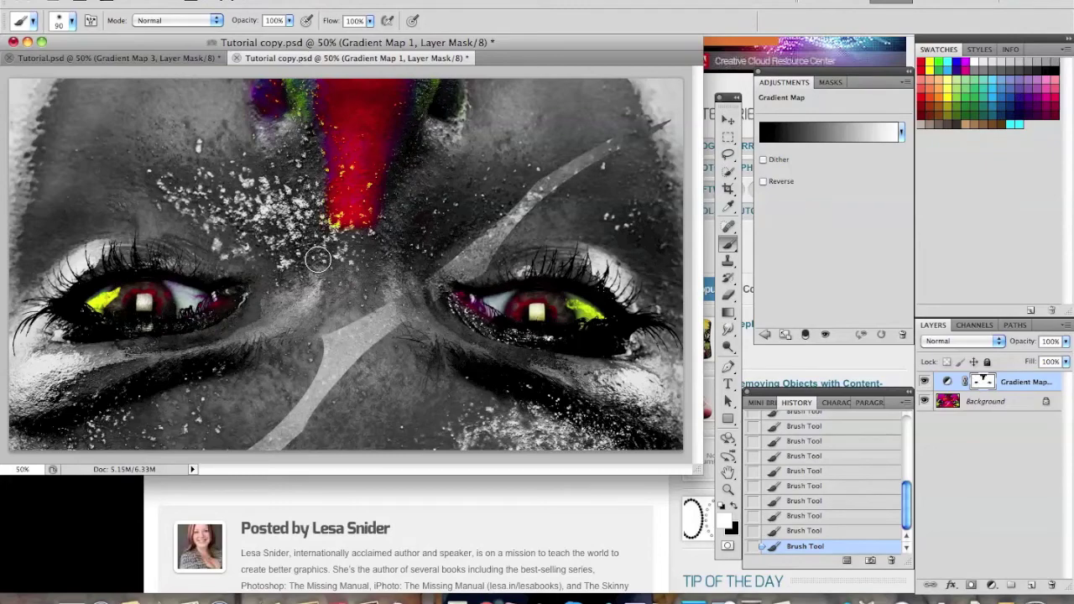
# Switch to Tutorial.psd and briefly show the Gradient Map 3 layer for comparison.
pyautogui.click(113, 57)
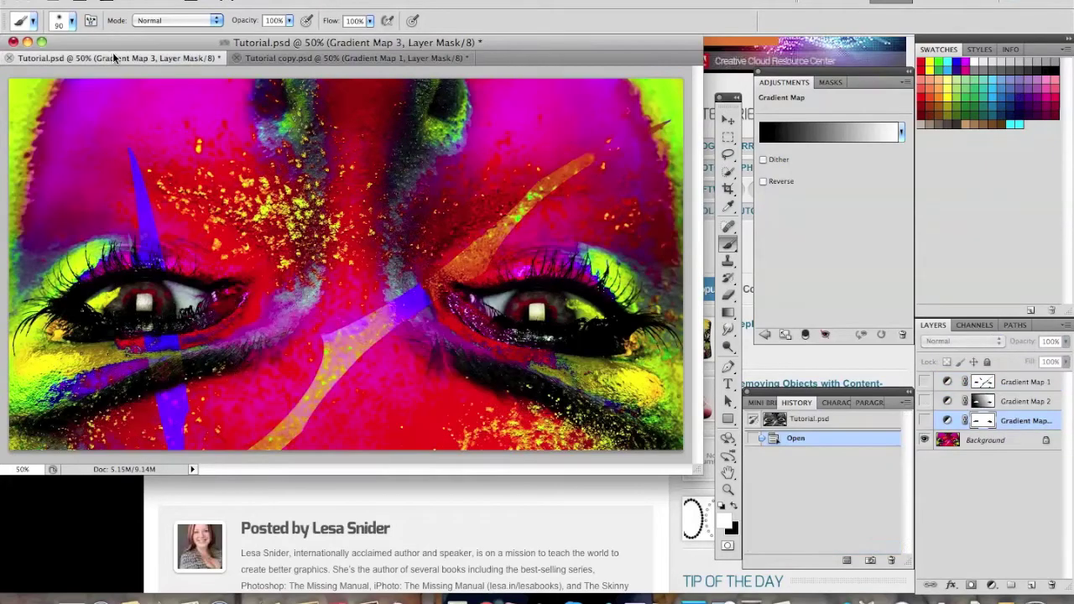
pyautogui.click(924, 421)
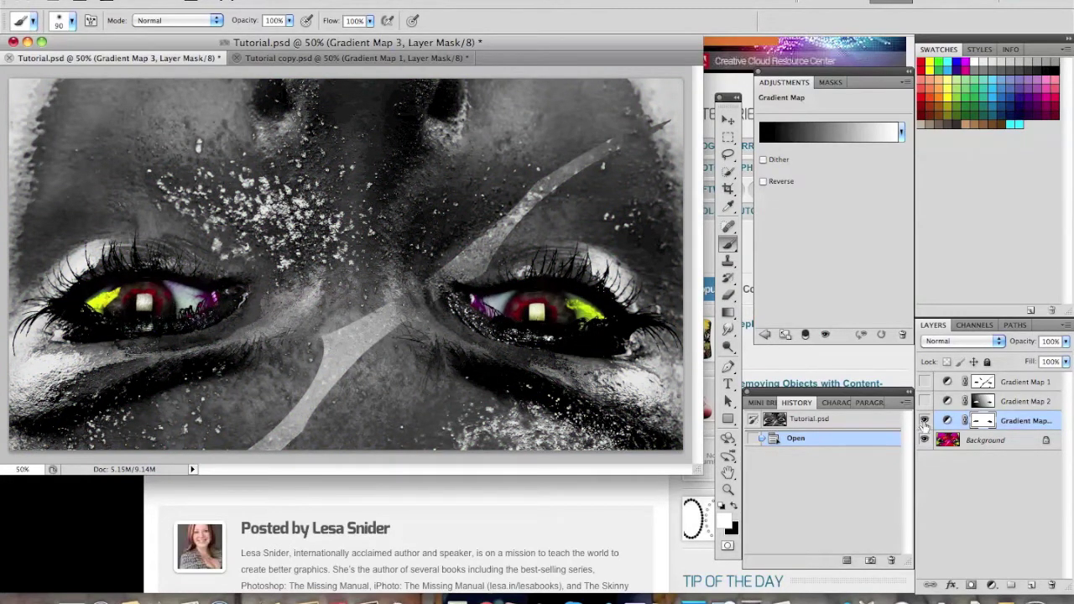
pyautogui.click(924, 422)
# In Tutorial copy.psd, hide the Gradient Map 1 layer and add another Gradient Map adjustment directly above the Background.
pyautogui.click(367, 59)
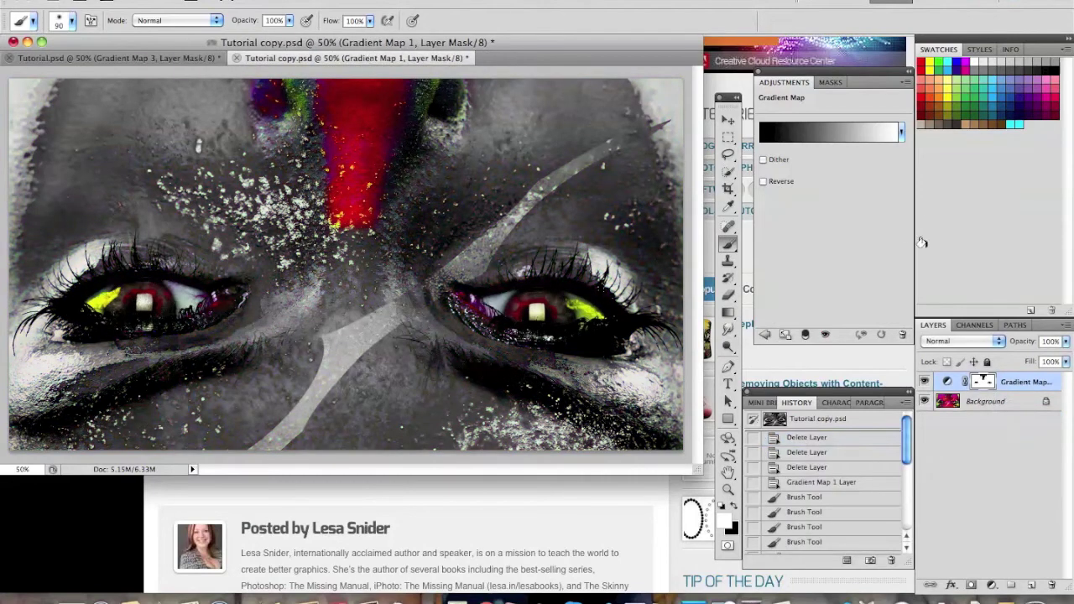
pyautogui.click(924, 382)
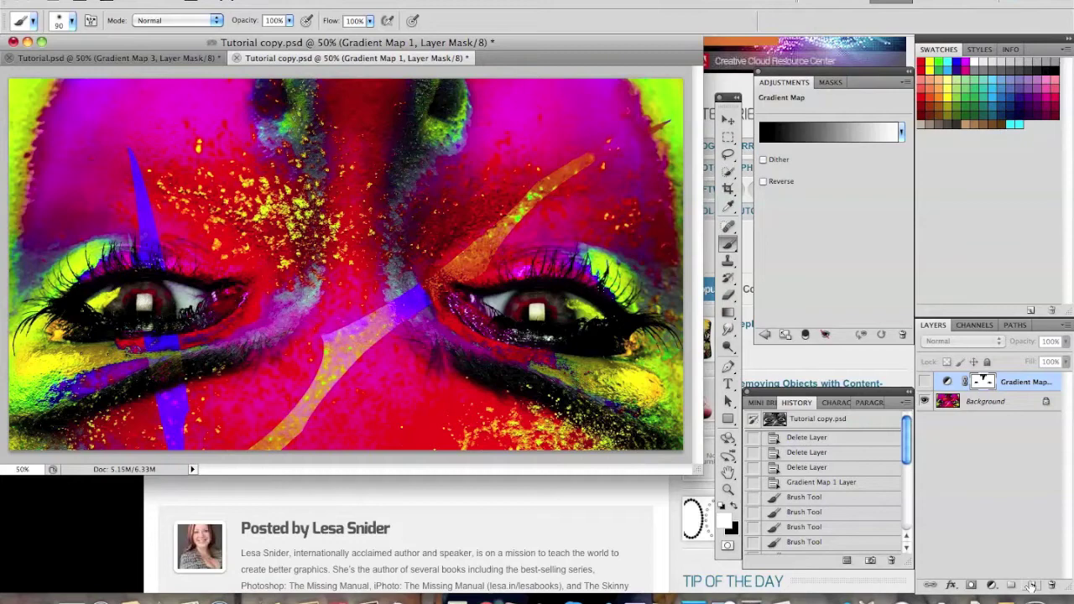
pyautogui.click(996, 404)
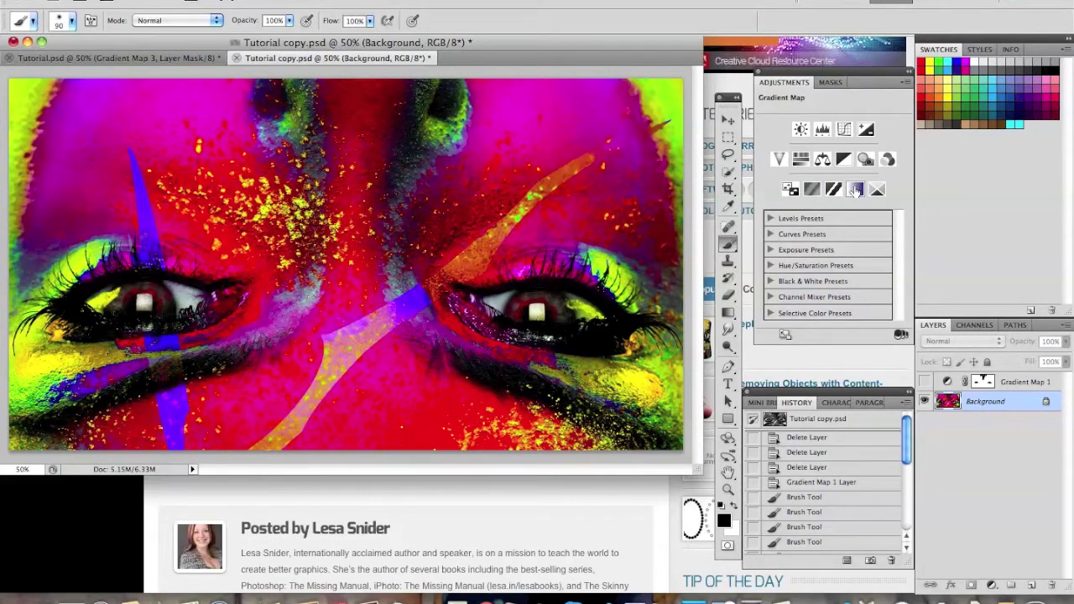
pyautogui.click(854, 190)
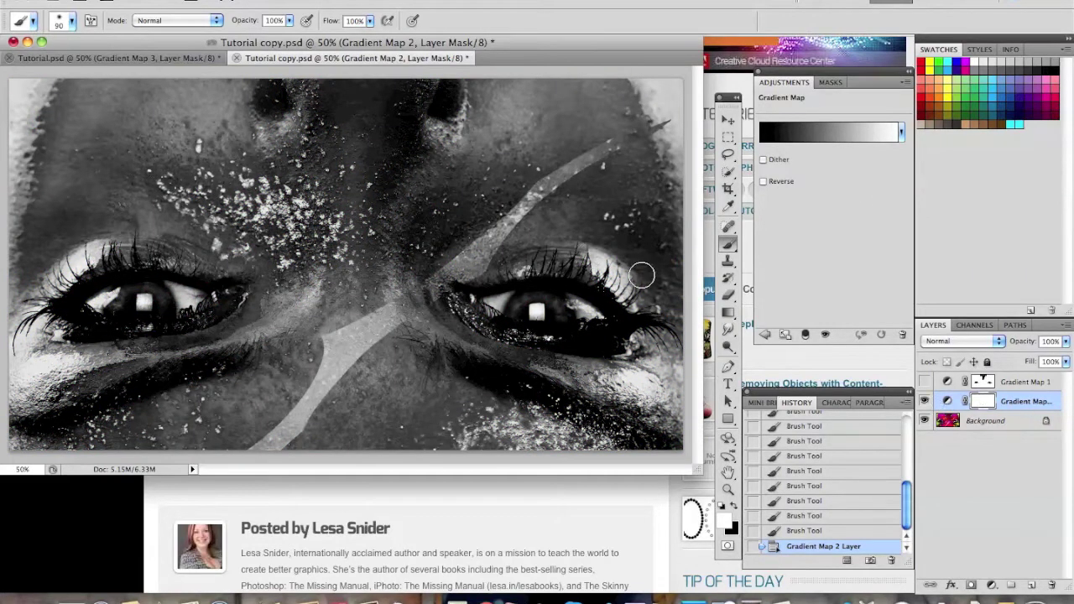
# Apply linear white-to-black gradients of varying lengths to the new layer's mask, ending with a short horizontal one across the nose bridge.
pyautogui.moveTo(727, 317); pyautogui.dragTo(748, 319)
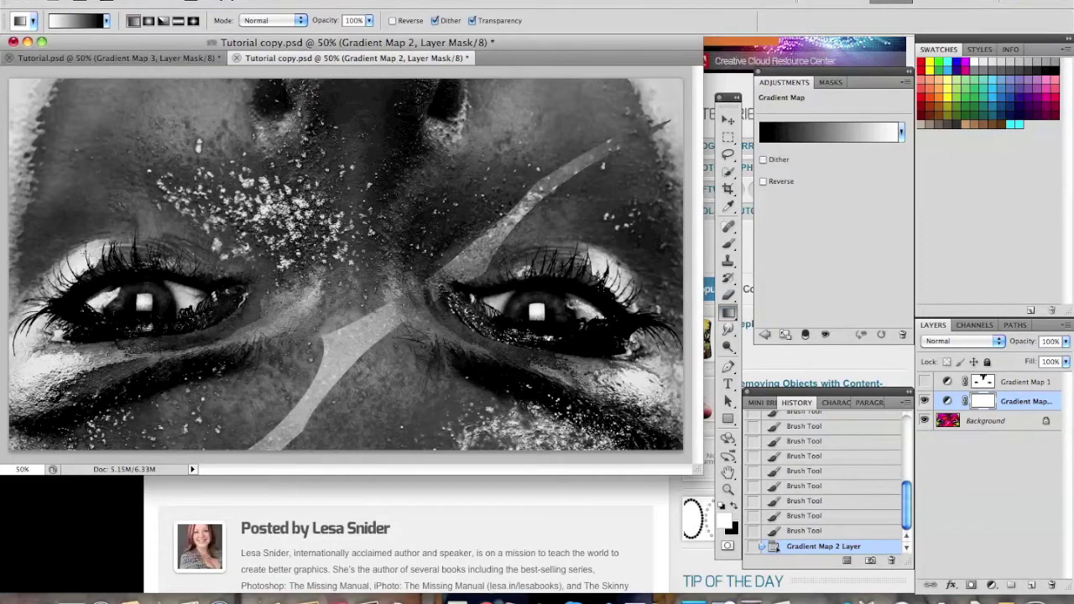
pyautogui.moveTo(101, 256); pyautogui.dragTo(608, 261)
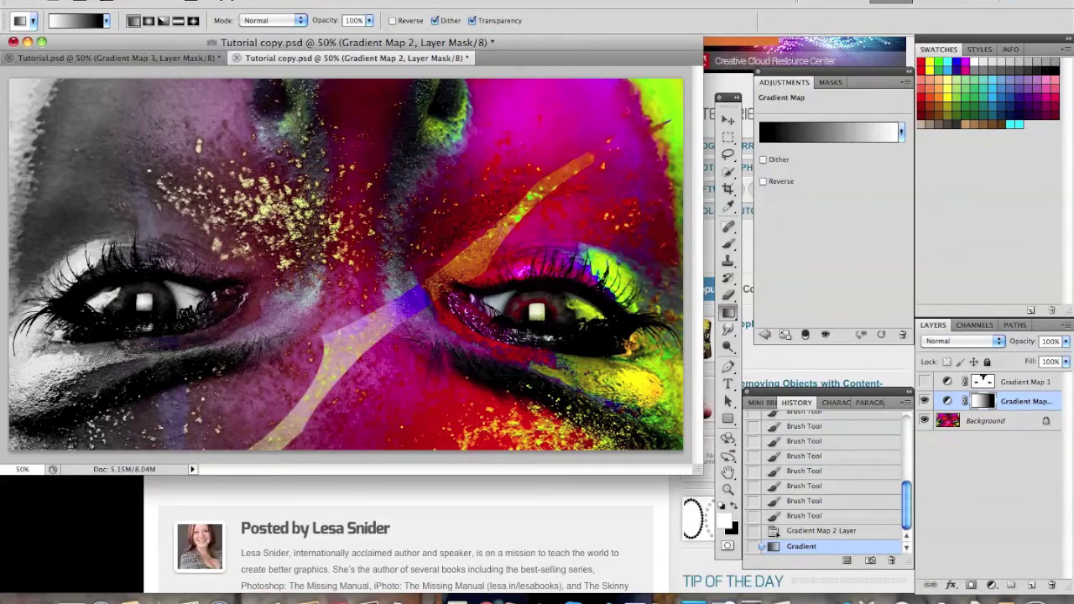
pyautogui.moveTo(51, 240); pyautogui.dragTo(371, 230)
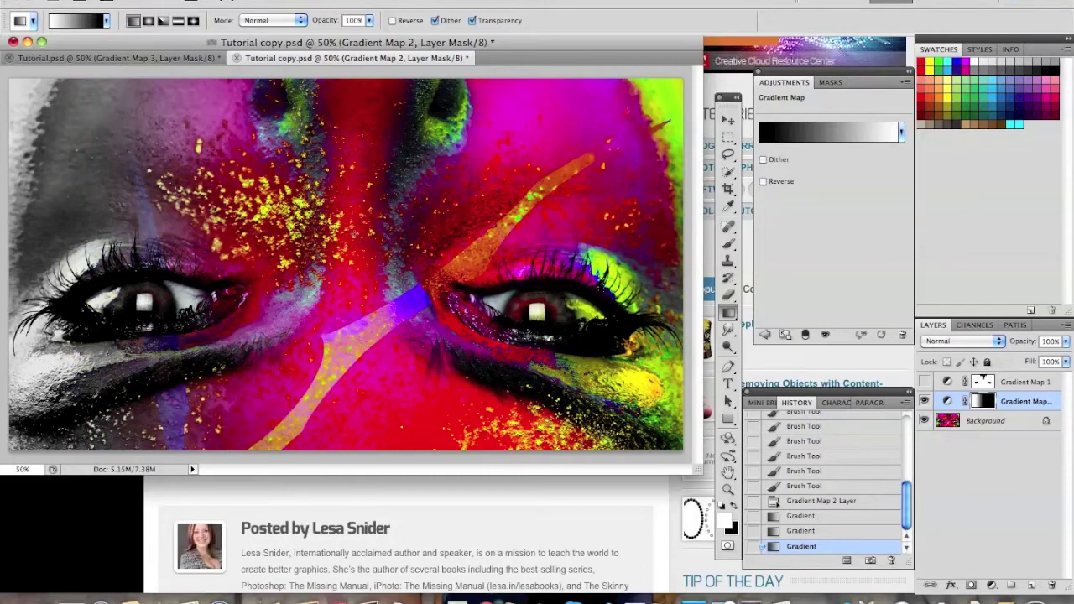
pyautogui.moveTo(220, 212); pyautogui.dragTo(625, 212)
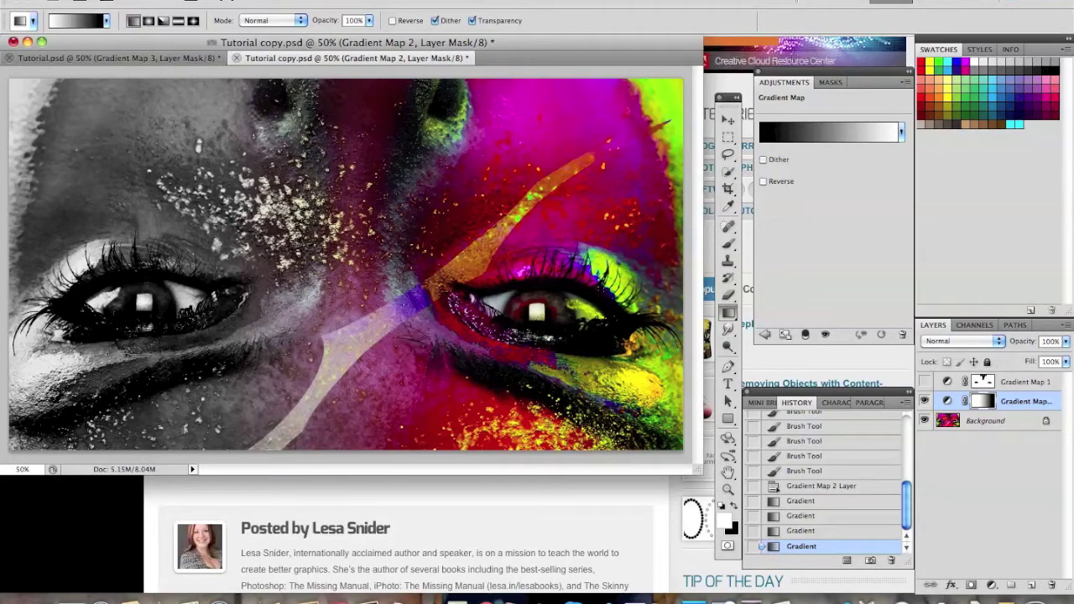
pyautogui.moveTo(298, 242); pyautogui.dragTo(361, 242)
pyautogui.moveTo(420, 242); pyautogui.dragTo(420, 243)
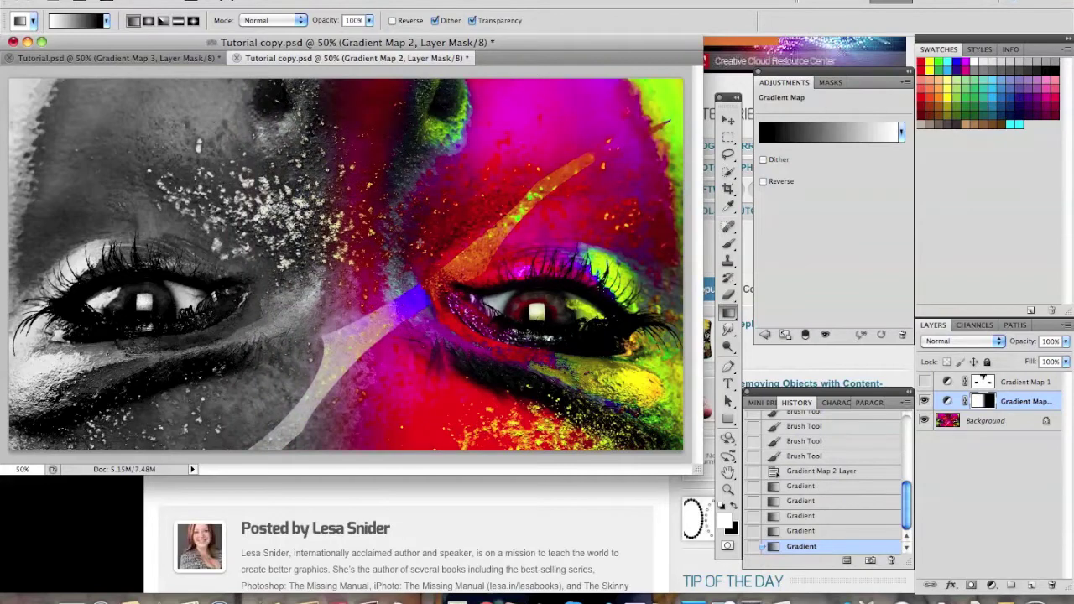
pyautogui.moveTo(321, 233); pyautogui.dragTo(397, 234)
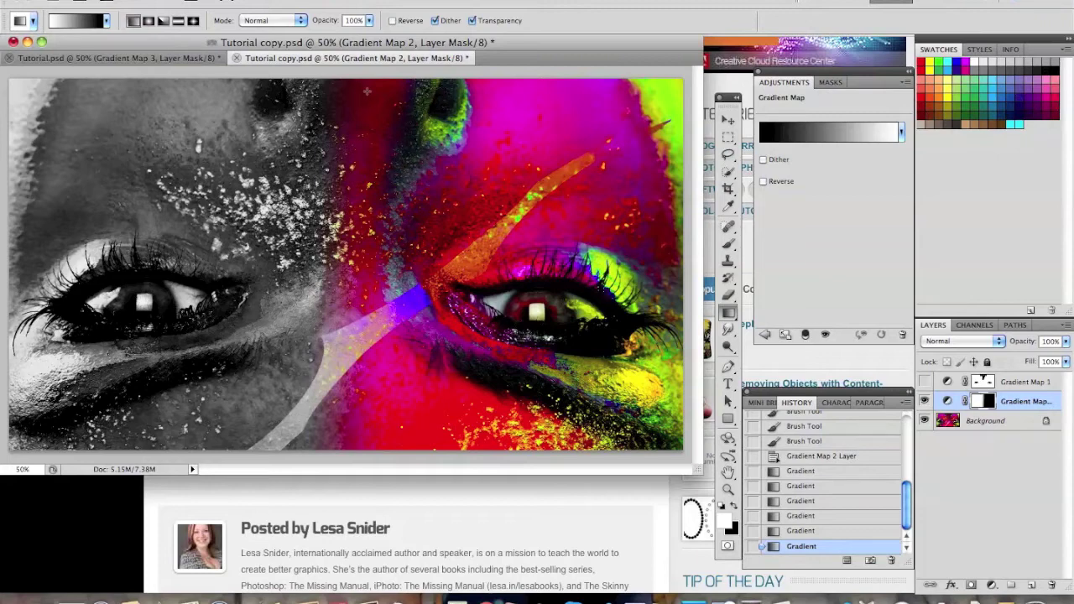
# Replace the Gradient Map 2 mask with a vertical white-to-black gradient running from the nostrils down to below the eyes.
pyautogui.moveTo(367, 90); pyautogui.dragTo(367, 317)
pyautogui.moveTo(366, 376); pyautogui.dragTo(362, 406)
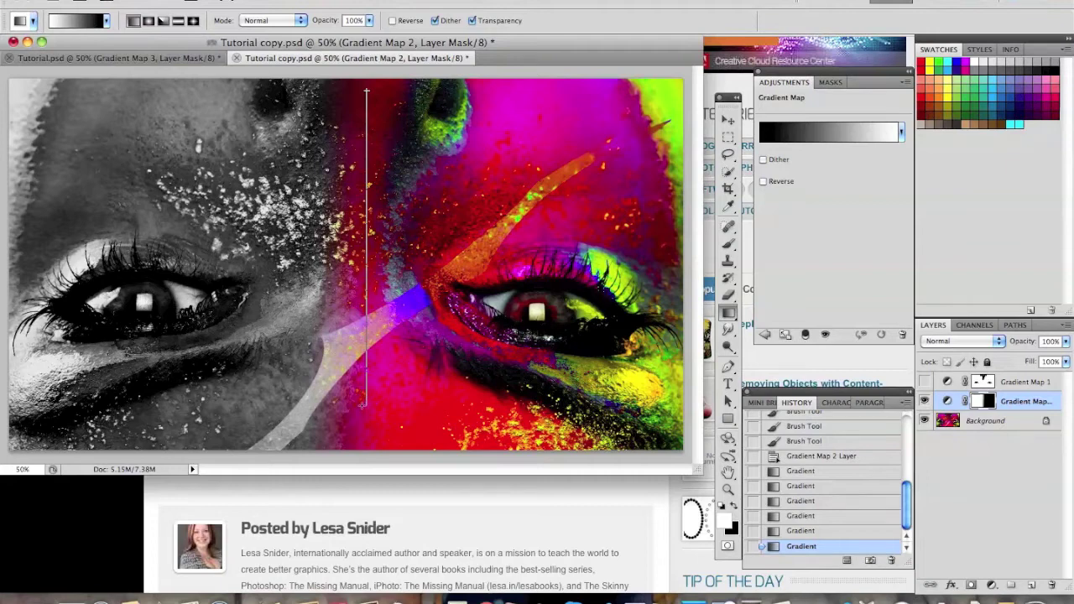
pyautogui.moveTo(362, 406); pyautogui.dragTo(362, 406)
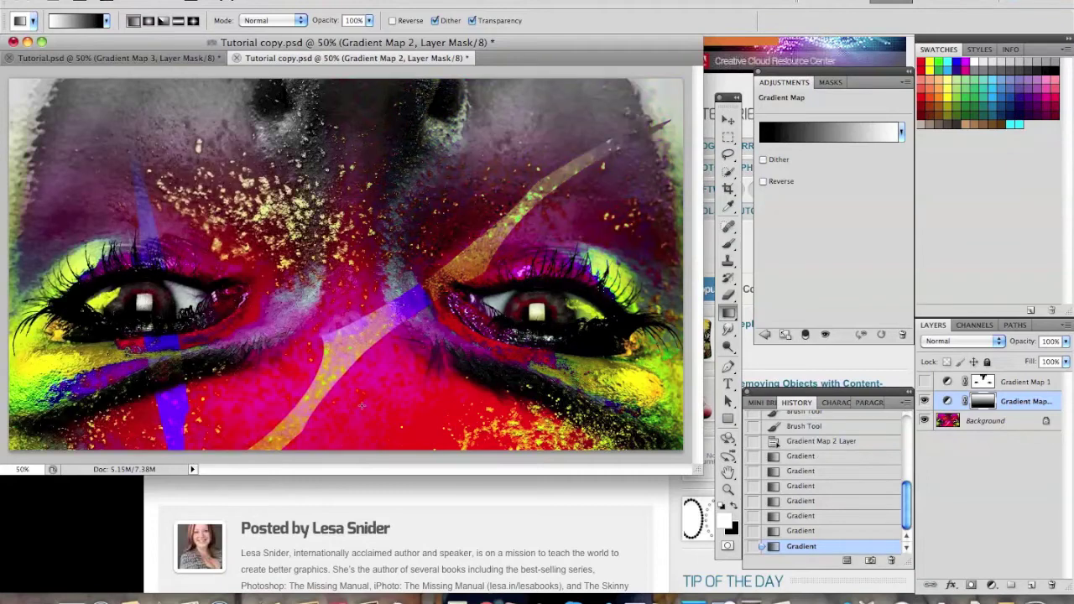
# Switch to Tutorial.psd, display only the Gradient Map 2 effect for comparison, and return to Tutorial copy.psd.
pyautogui.click(149, 58)
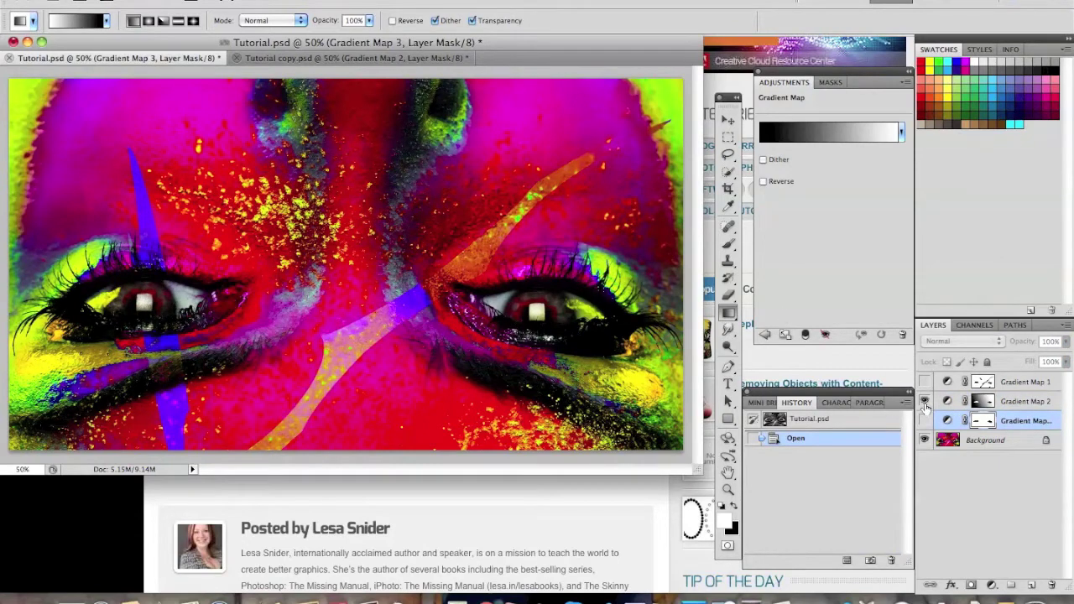
pyautogui.click(924, 417)
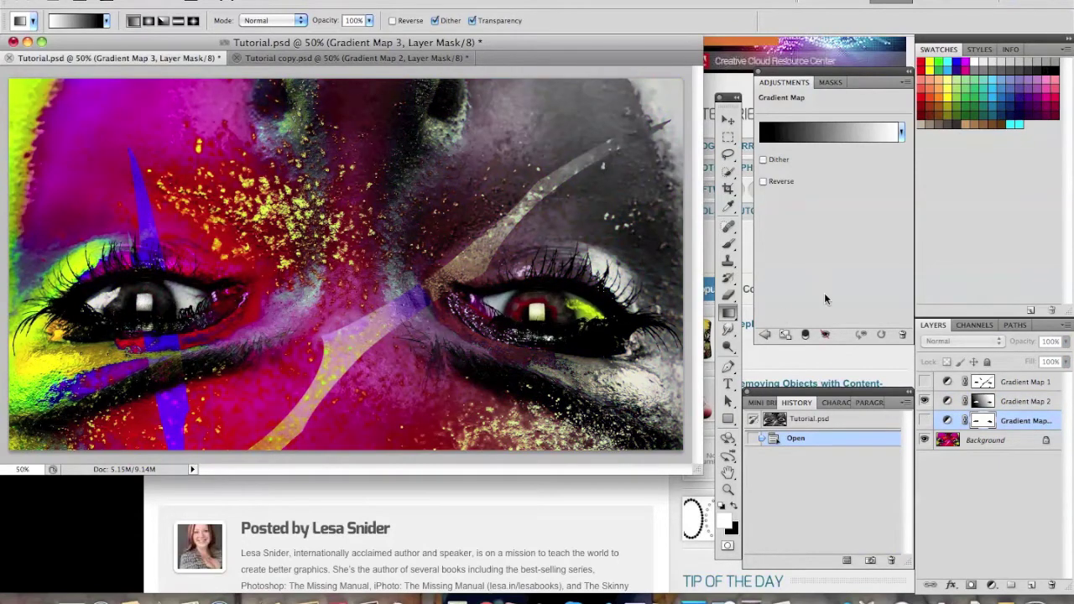
pyautogui.click(277, 59)
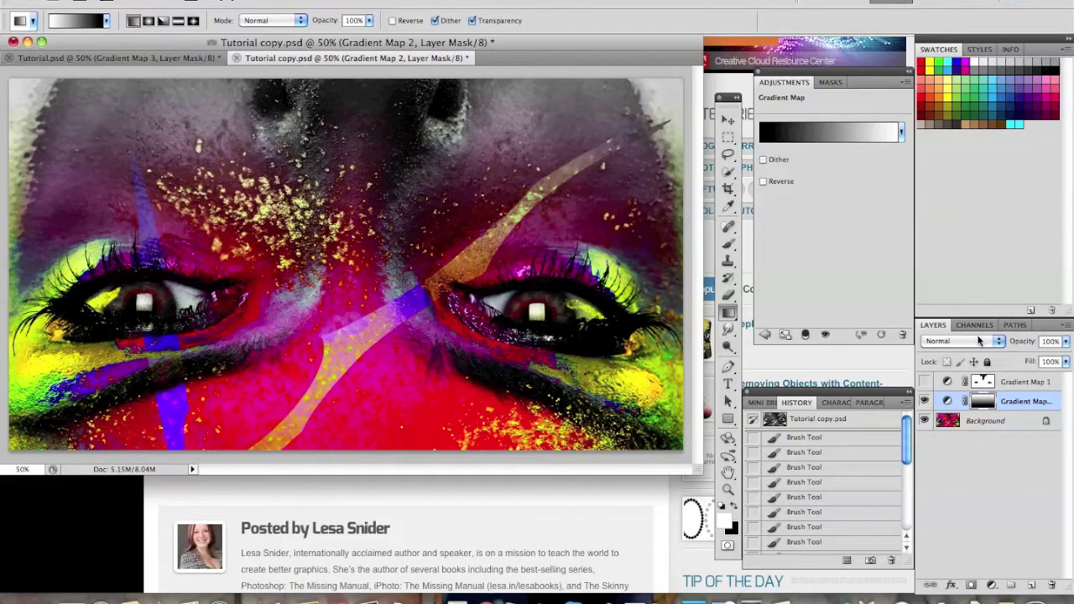
# Hide the Gradient Map 2 layer and make the Background the active layer.
pyautogui.click(729, 122)
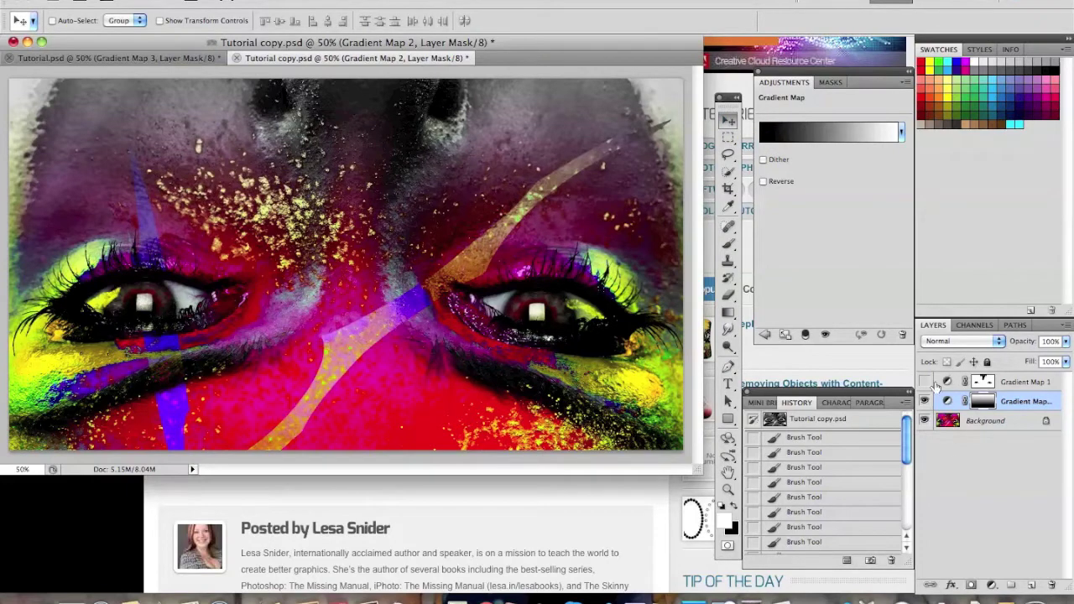
pyautogui.click(925, 402)
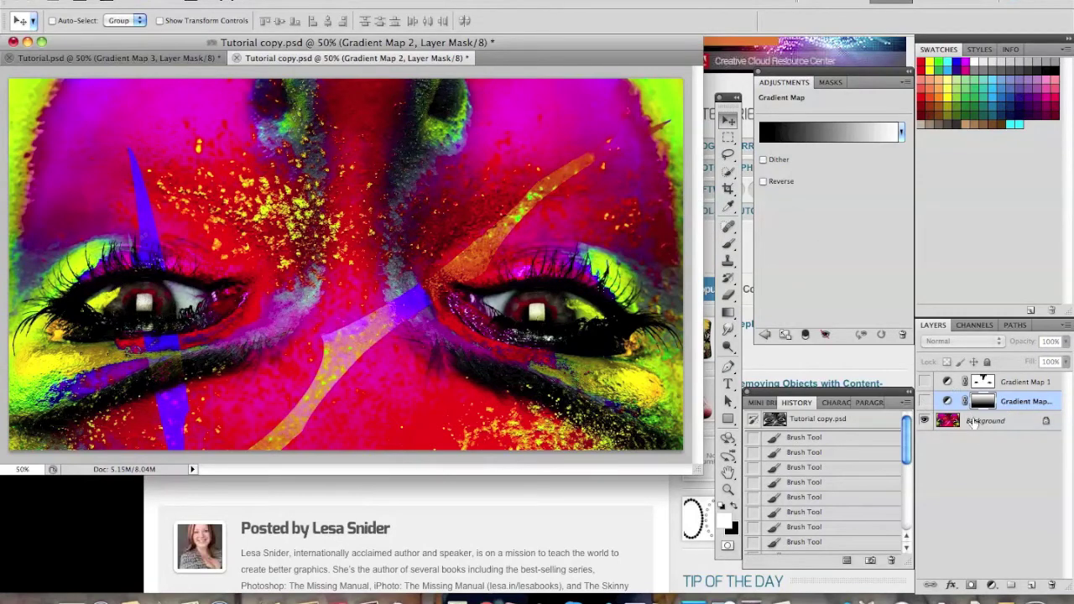
pyautogui.click(973, 423)
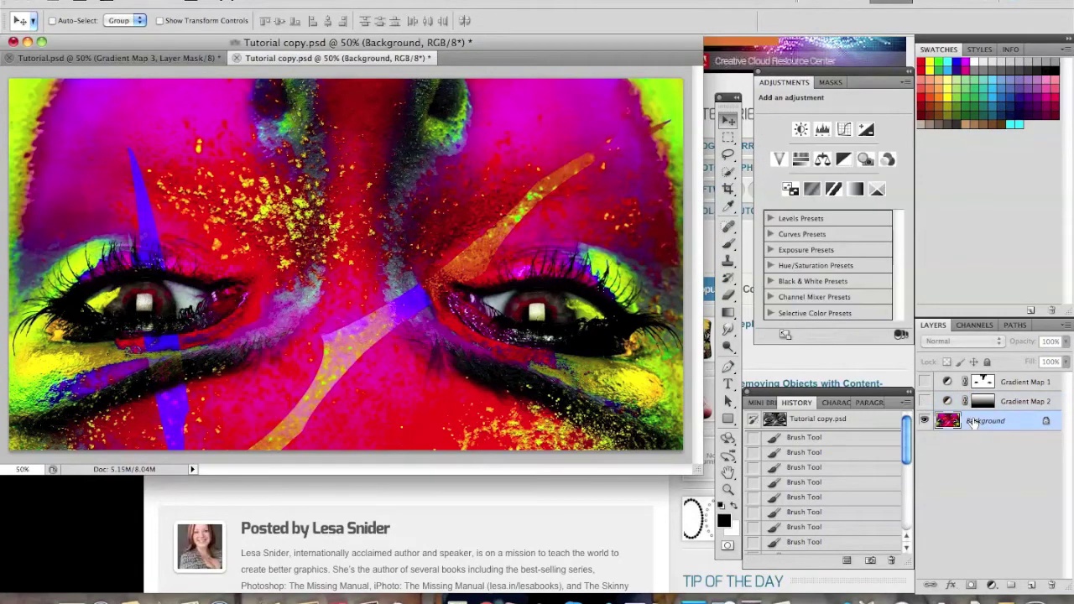
# Select both eyes on the Background with the Quick Selection tool.
pyautogui.click(730, 172)
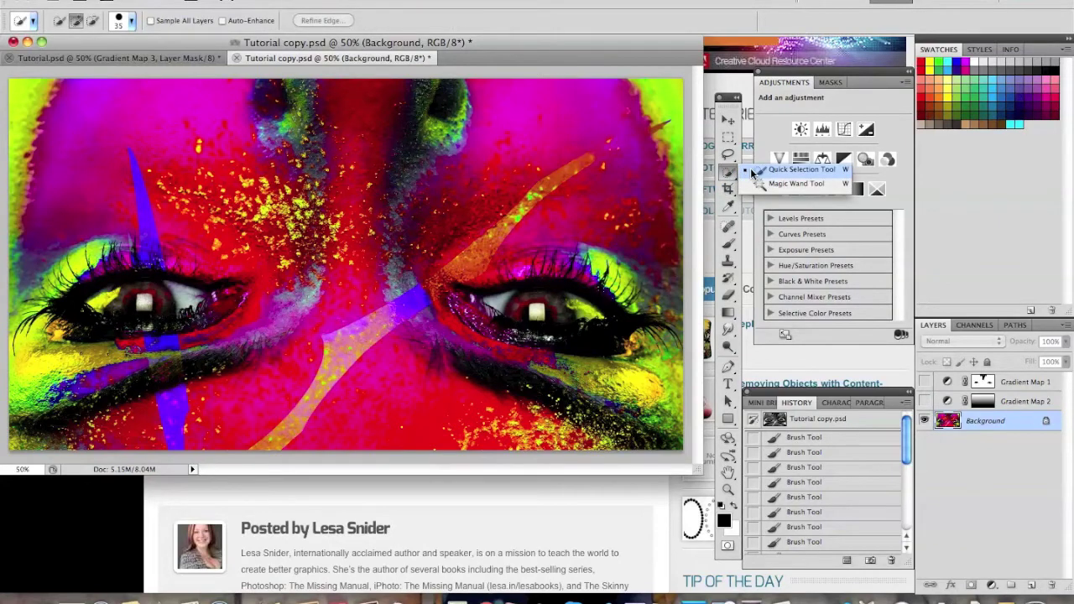
pyautogui.click(757, 171)
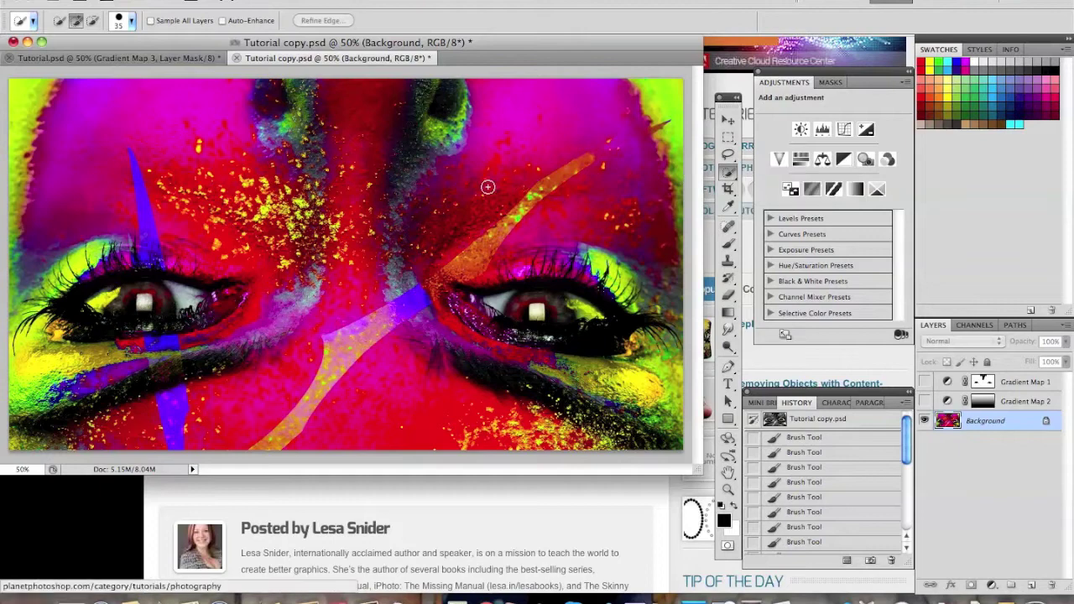
pyautogui.moveTo(527, 310); pyautogui.dragTo(564, 311)
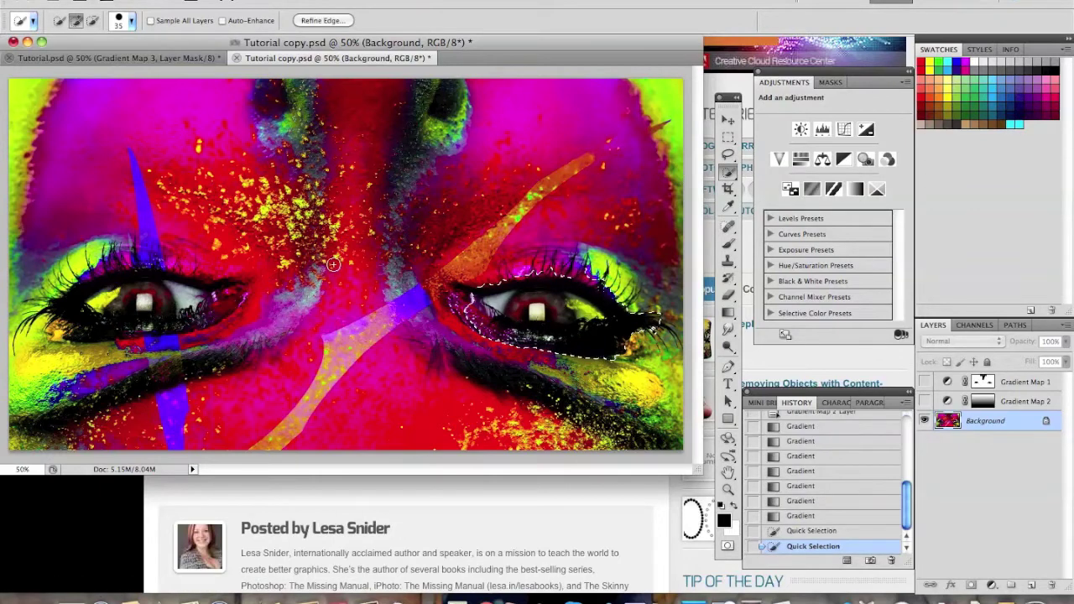
pyautogui.click(185, 298)
pyautogui.click(118, 302)
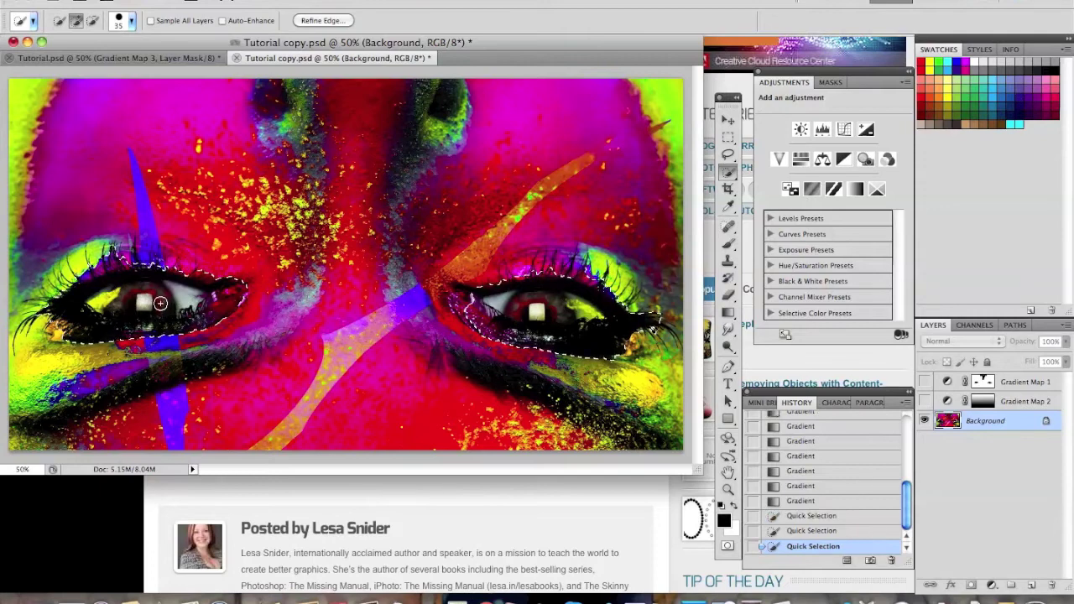
# Add the nose, including both nostrils and part of the bridge, to the eye selection.
pyautogui.moveTo(286, 136); pyautogui.dragTo(357, 176)
pyautogui.moveTo(346, 156); pyautogui.dragTo(379, 157)
pyautogui.click(369, 201)
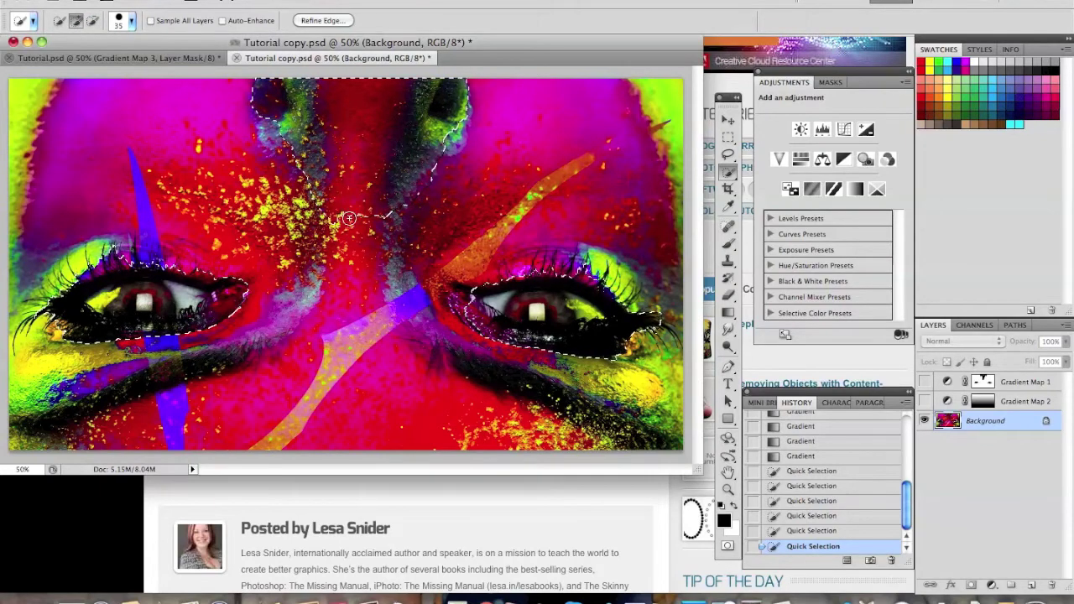
pyautogui.moveTo(353, 246); pyautogui.dragTo(361, 203)
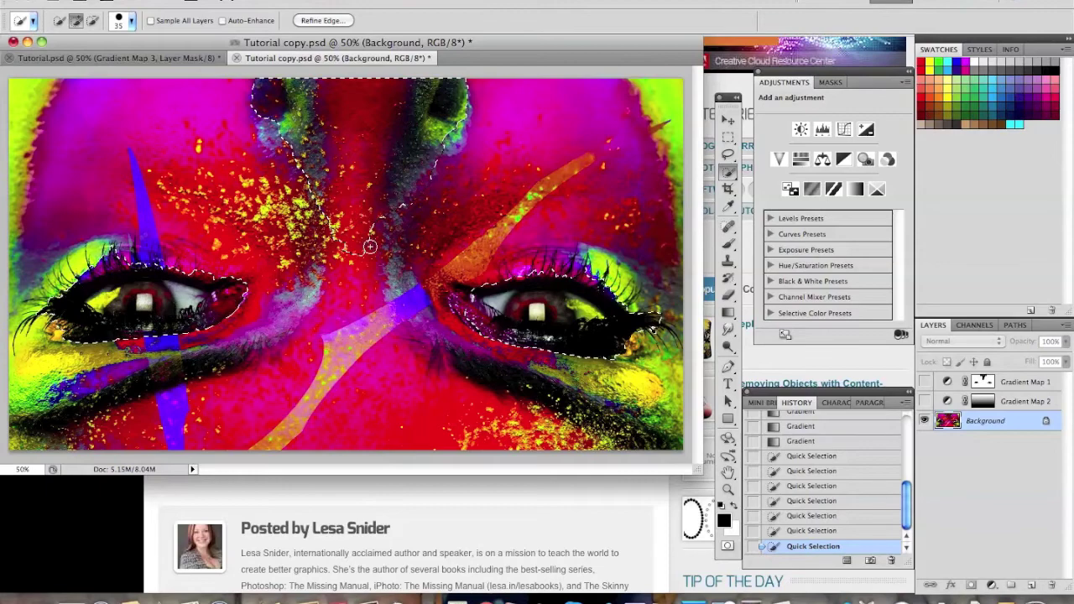
# Subtract the stretch along the nose bridge from the selection, keeping the nose tip, nostrils and both eyes selected.
pyautogui.click(93, 21)
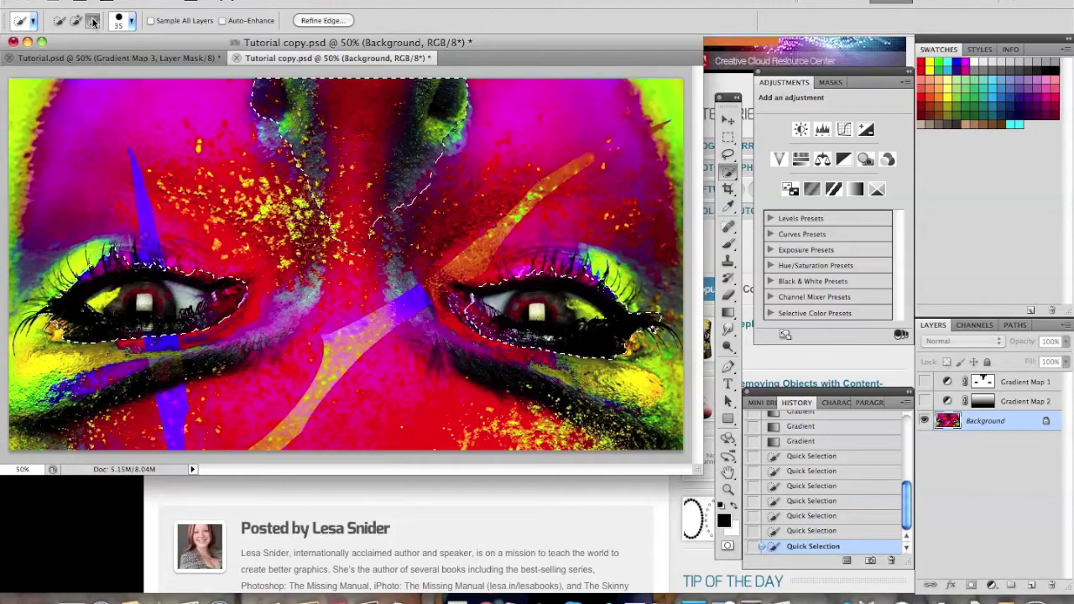
pyautogui.click(346, 254)
pyautogui.moveTo(359, 199); pyautogui.dragTo(353, 239)
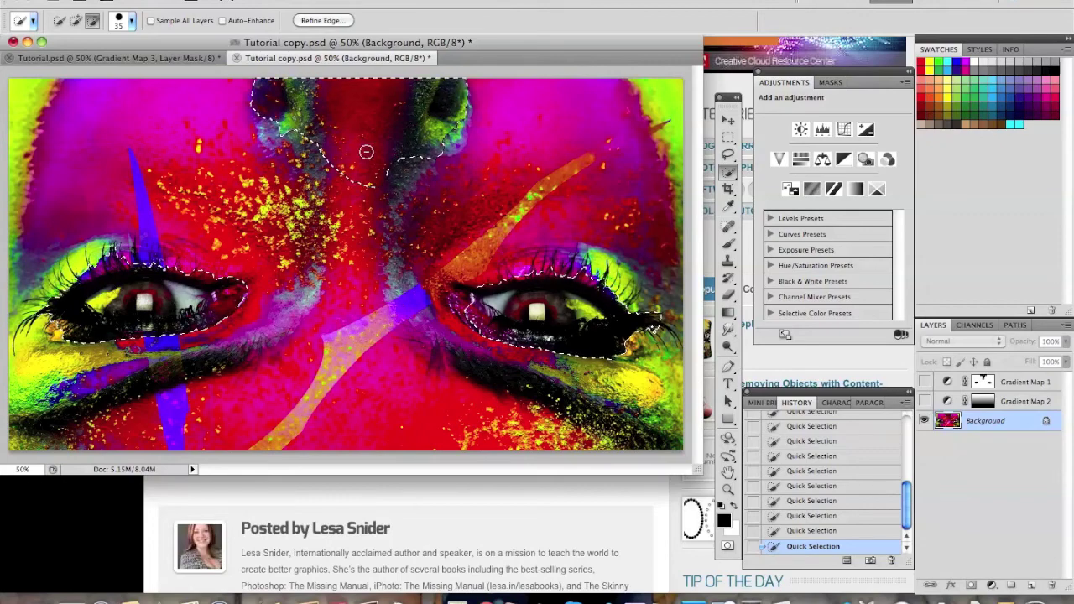
pyautogui.keyDown('alt'); pyautogui.click(362, 113); pyautogui.keyUp('alt')
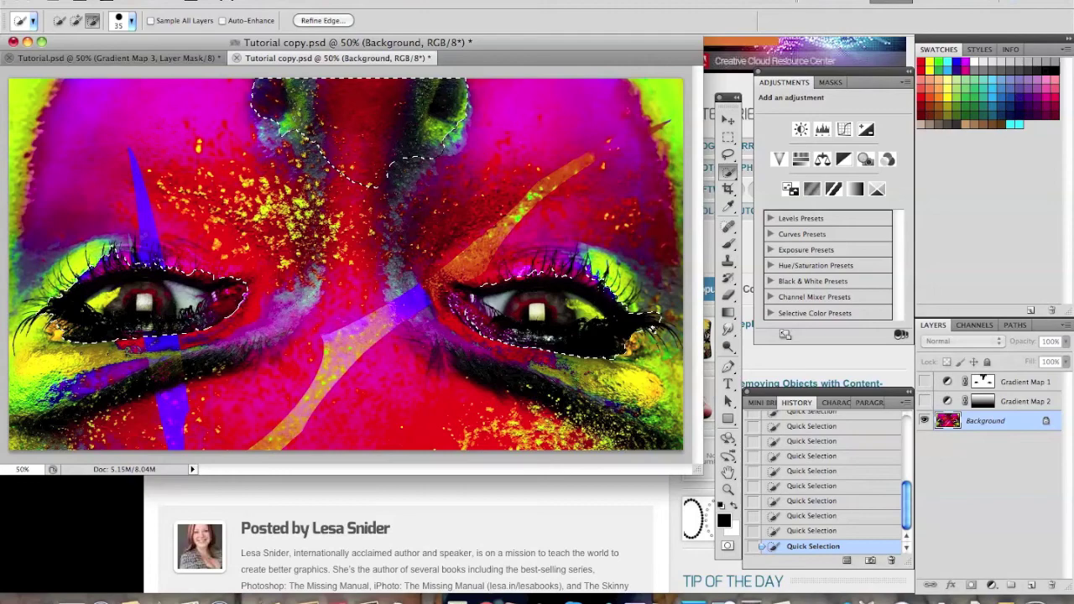
# Invert the selection and add a Gradient Map adjustment so everything except the eyes and nose turns grey.
pyautogui.click(315, 1)
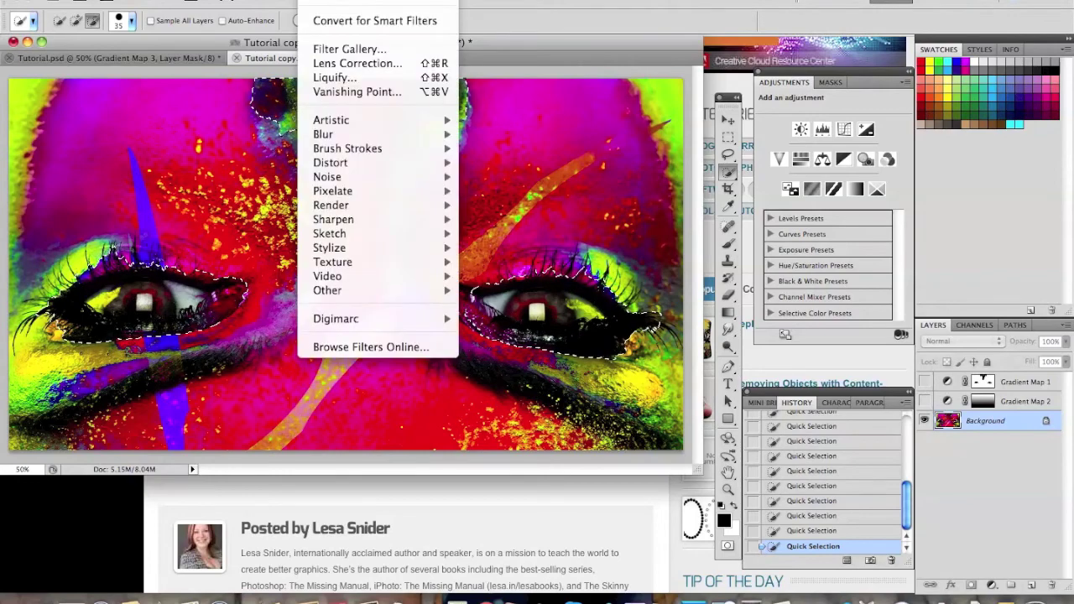
pyautogui.moveTo(276, 1)
pyautogui.click(291, 35)
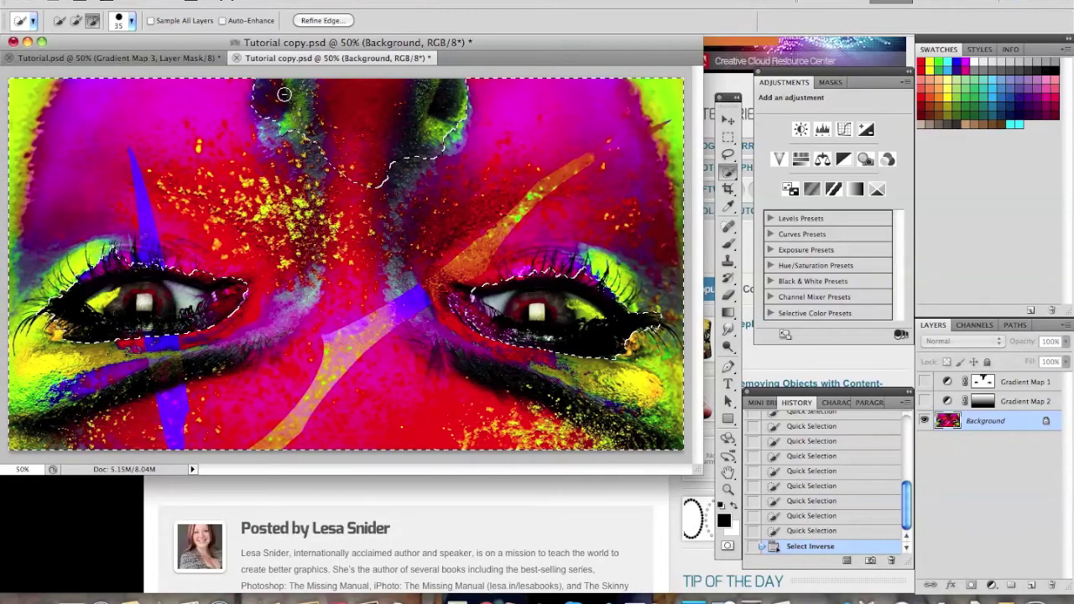
pyautogui.click(729, 121)
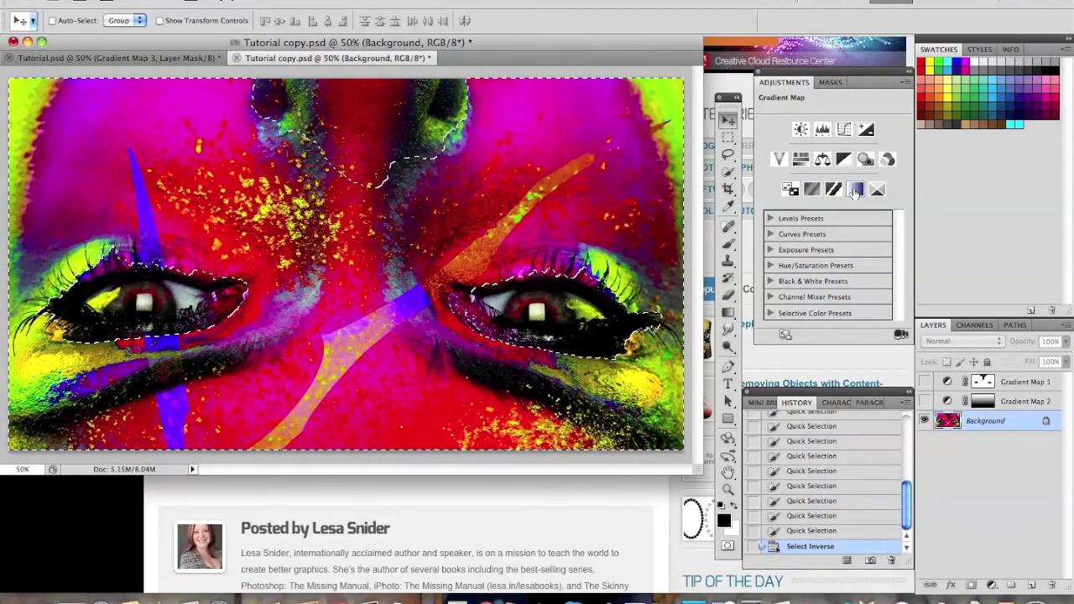
pyautogui.click(854, 190)
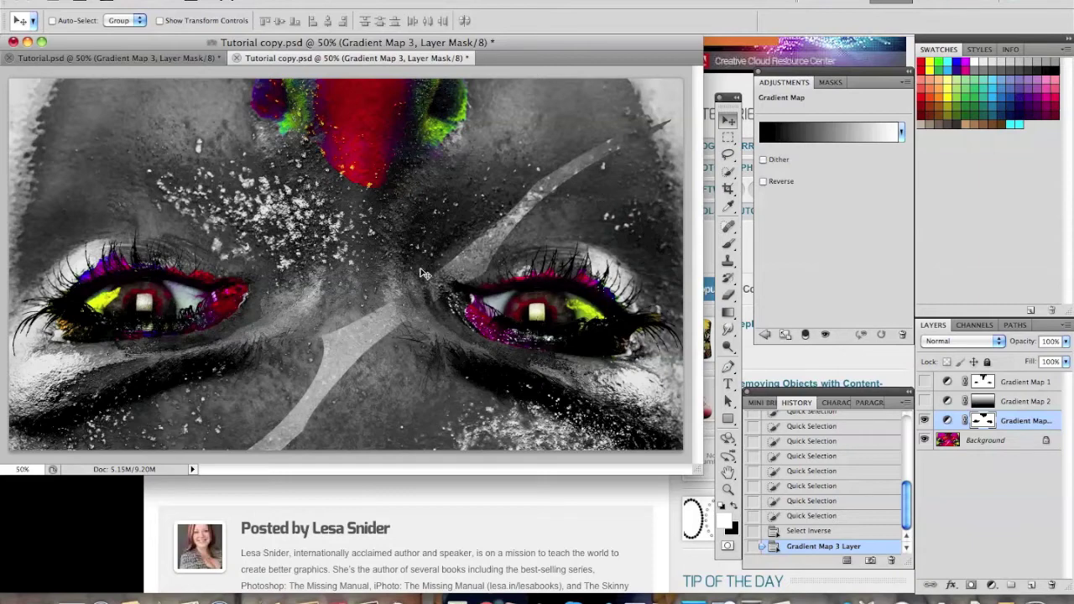
# Smudge the Gradient Map 3 mask along the edges of the nose and around the eye right of the nose.
pyautogui.click(727, 329)
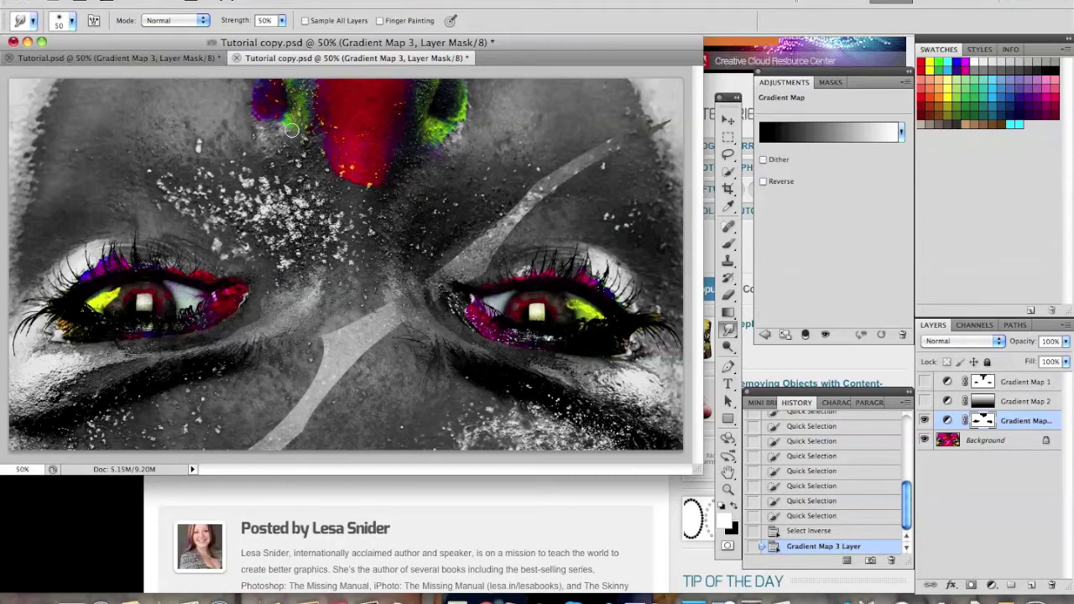
pyautogui.moveTo(245, 80)
pyautogui.mouseDown()
pyautogui.moveTo(391, 214)
pyautogui.moveTo(383, 186)
pyautogui.moveTo(439, 132)
pyautogui.moveTo(439, 168)
pyautogui.mouseUp()
pyautogui.moveTo(470, 307); pyautogui.dragTo(554, 360)
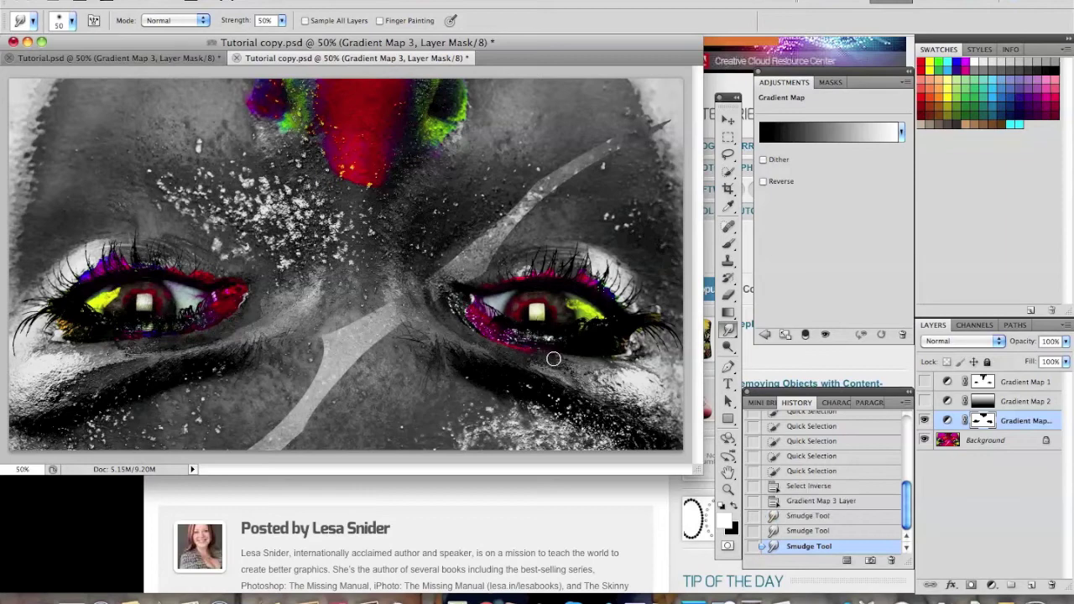
pyautogui.moveTo(482, 273)
pyautogui.mouseDown()
pyautogui.moveTo(518, 283)
pyautogui.moveTo(614, 275)
pyautogui.mouseUp()
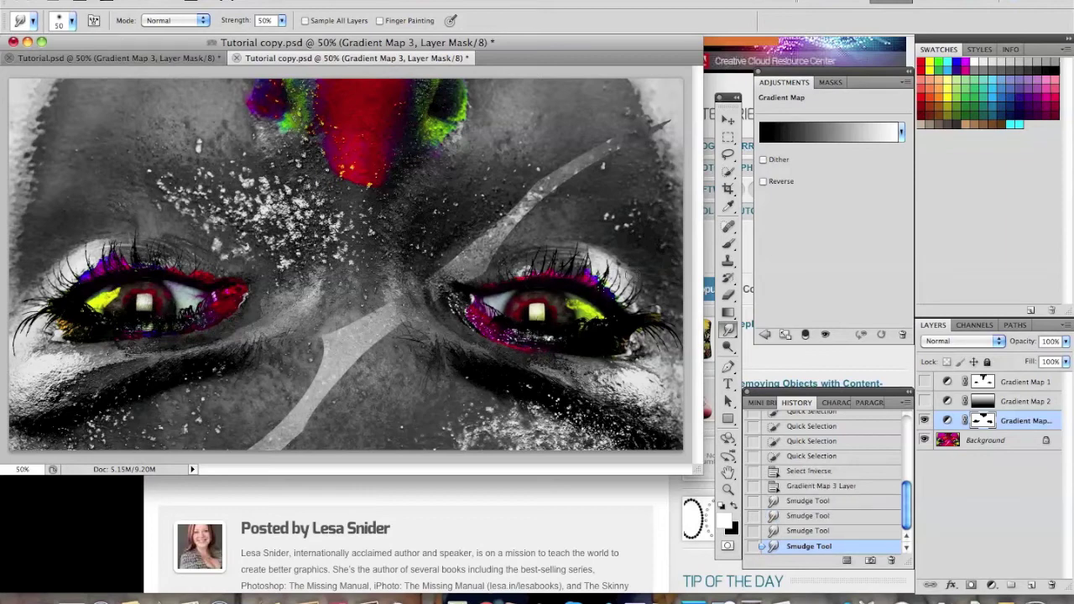
# Paint white on the Gradient Map 3 mask around both eyes to turn the coloured lids and corners grey.
pyautogui.click(728, 245)
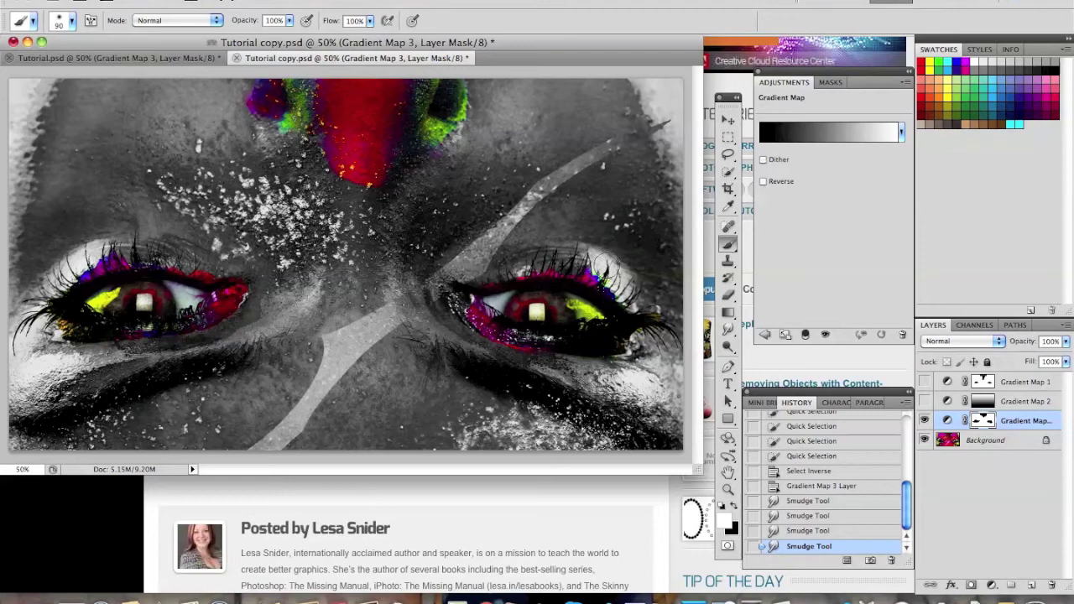
pyautogui.click(734, 506)
pyautogui.moveTo(474, 280)
pyautogui.mouseDown()
pyautogui.moveTo(579, 274)
pyautogui.moveTo(656, 309)
pyautogui.moveTo(572, 269)
pyautogui.mouseUp()
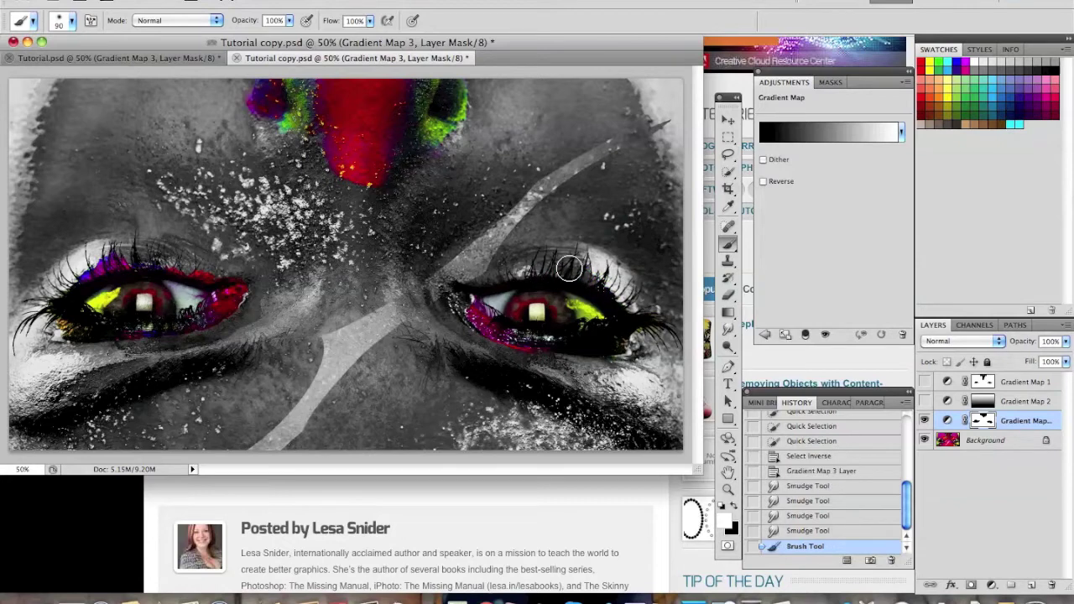
pyautogui.moveTo(460, 316)
pyautogui.mouseDown()
pyautogui.moveTo(479, 314)
pyautogui.moveTo(532, 348)
pyautogui.moveTo(600, 347)
pyautogui.moveTo(654, 330)
pyautogui.moveTo(594, 362)
pyautogui.mouseUp()
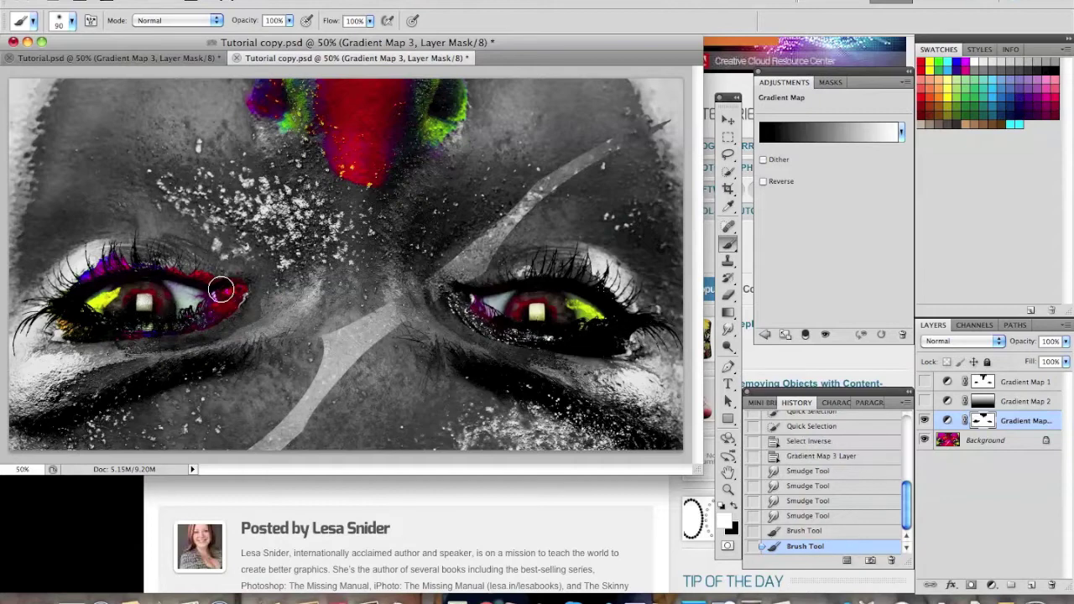
pyautogui.moveTo(217, 272)
pyautogui.mouseDown()
pyautogui.moveTo(117, 266)
pyautogui.moveTo(74, 280)
pyautogui.moveTo(130, 240)
pyautogui.moveTo(60, 288)
pyautogui.mouseUp()
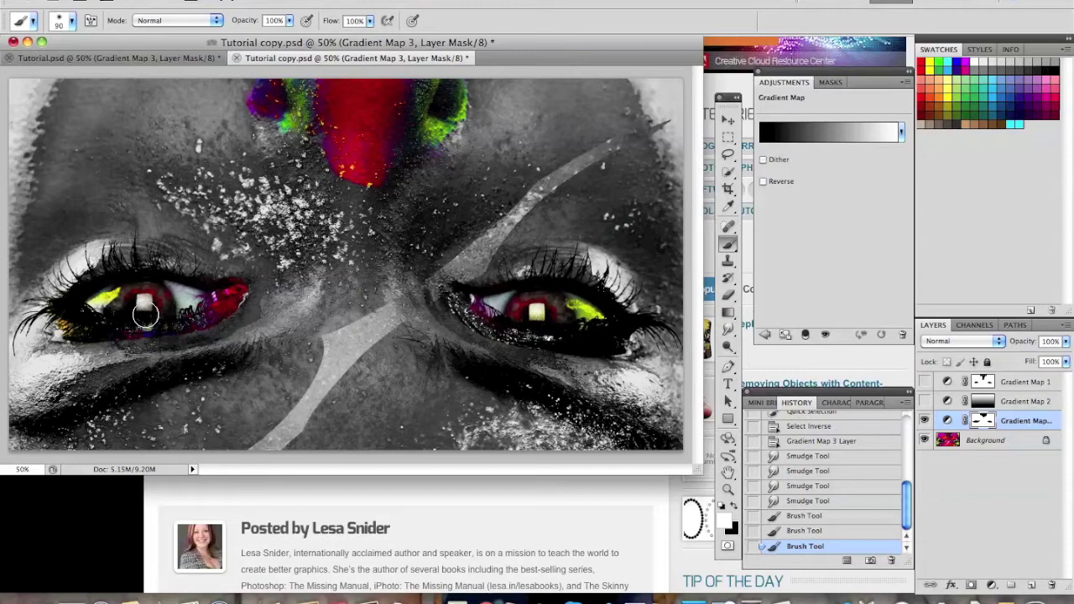
pyautogui.moveTo(197, 319); pyautogui.dragTo(215, 307)
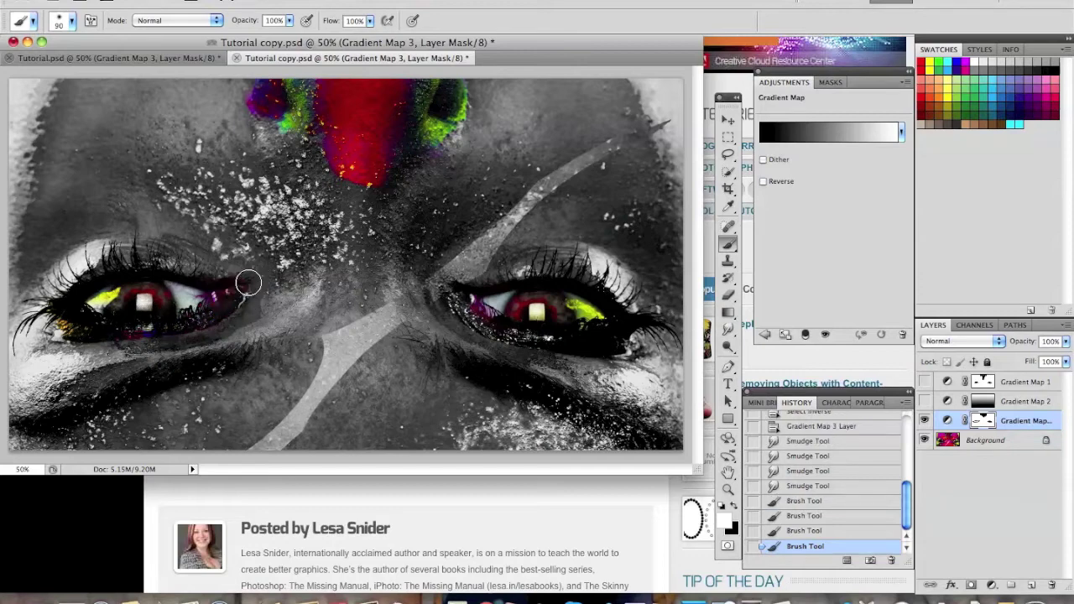
pyautogui.click(220, 337)
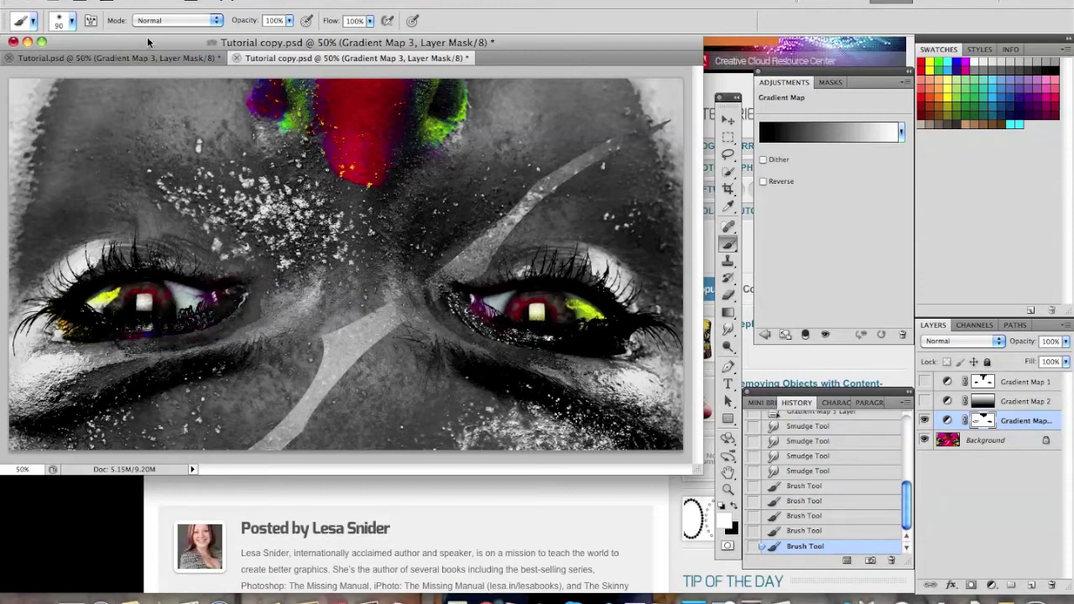
# In Tutorial.psd, hide Gradient Map 2 and show Gradient Map 1 for comparison, then return to Tutorial copy.psd.
pyautogui.click(127, 58)
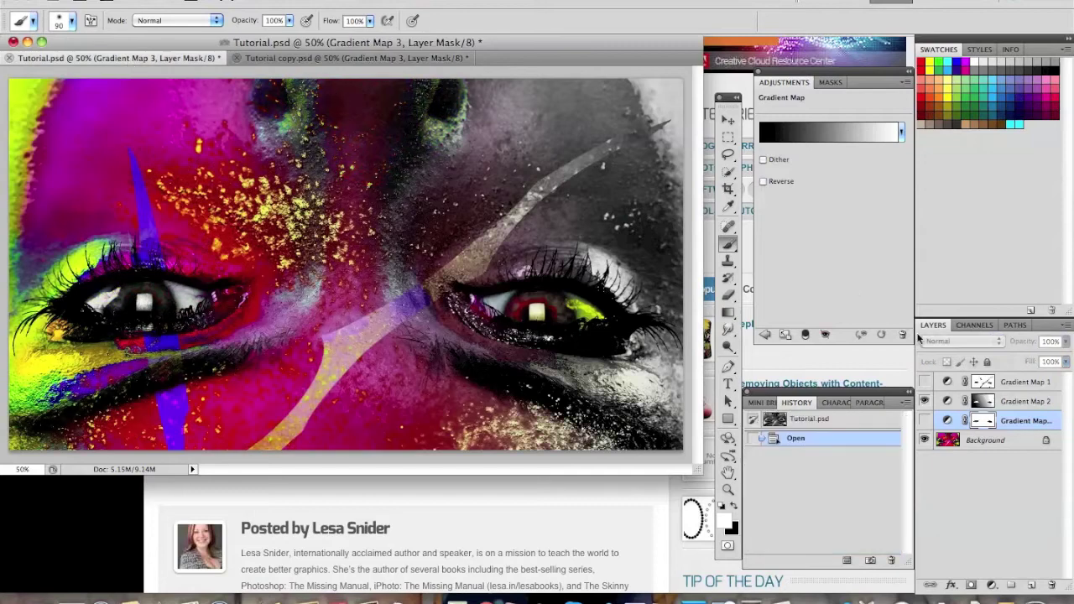
pyautogui.click(924, 402)
pyautogui.click(924, 382)
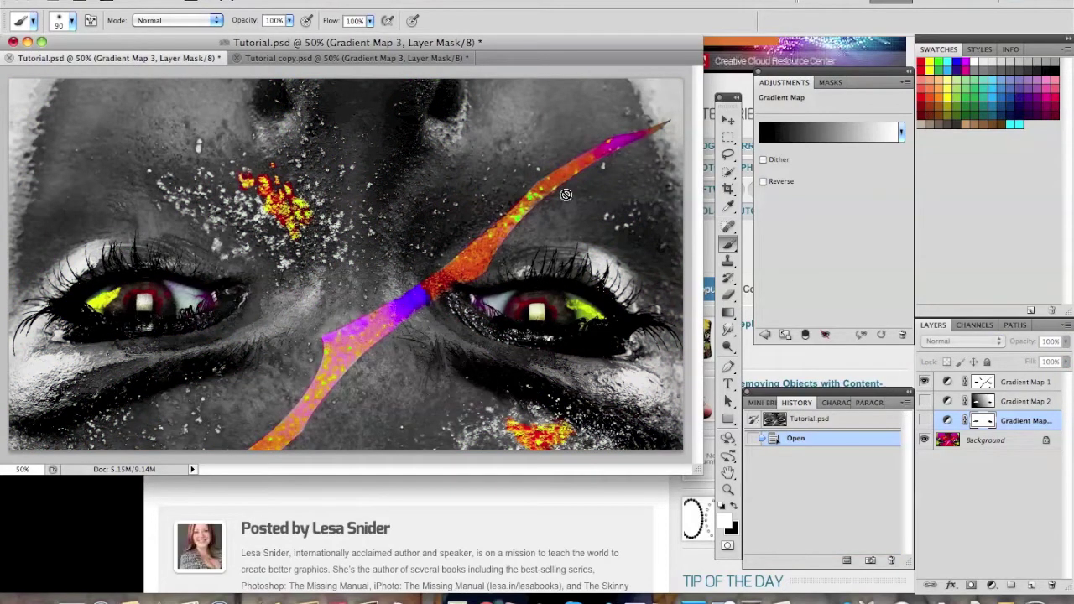
pyautogui.click(347, 60)
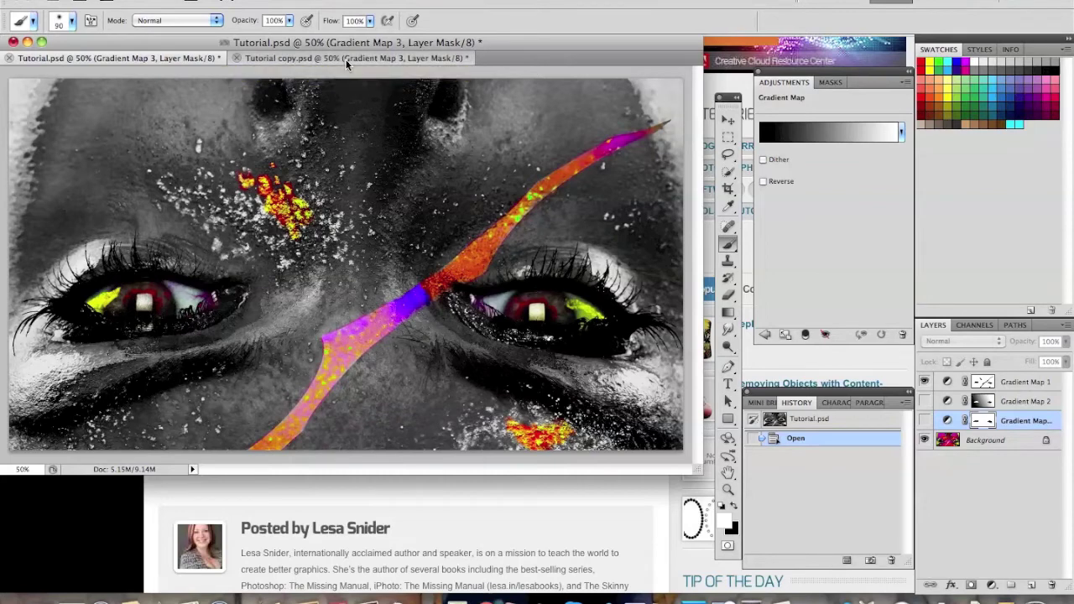
# Compare the three Gradient Map effects by showing and hiding each layer, leaving only the Background visible.
pyautogui.click(728, 123)
pyautogui.click(924, 420)
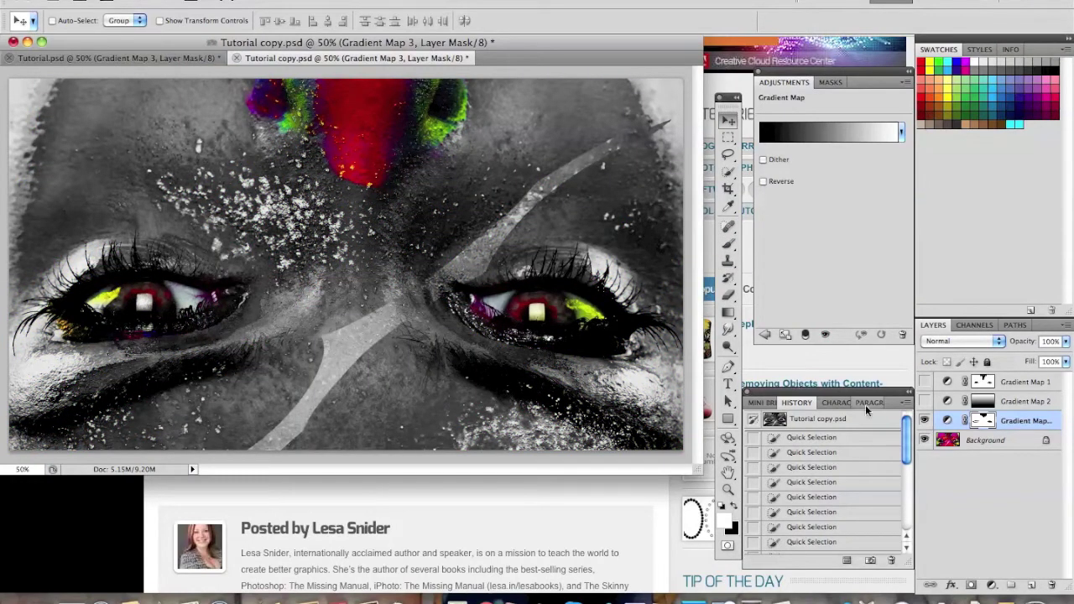
pyautogui.click(924, 421)
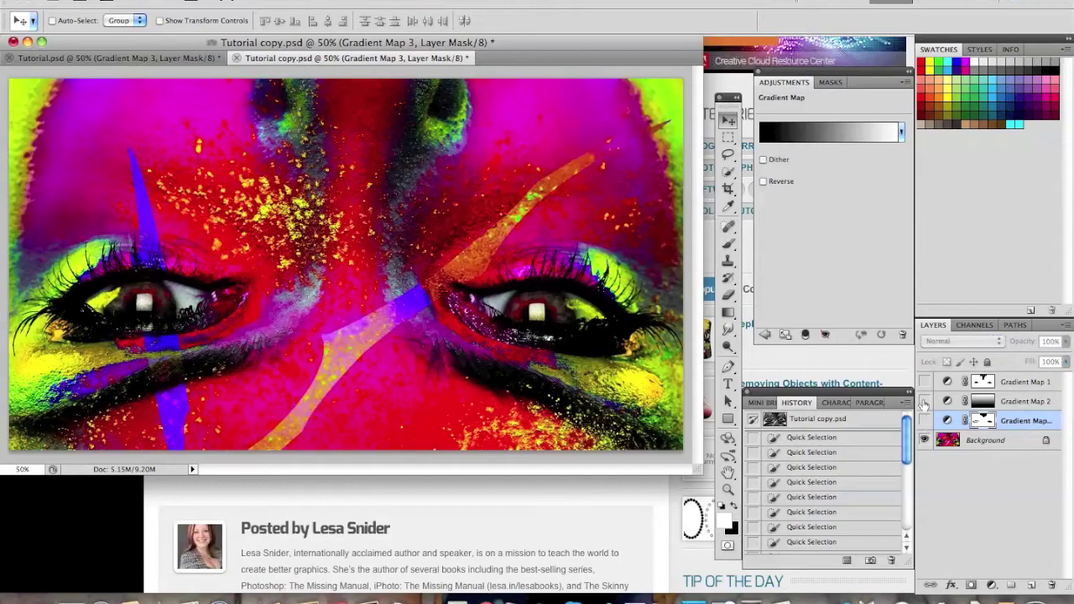
pyautogui.click(925, 401)
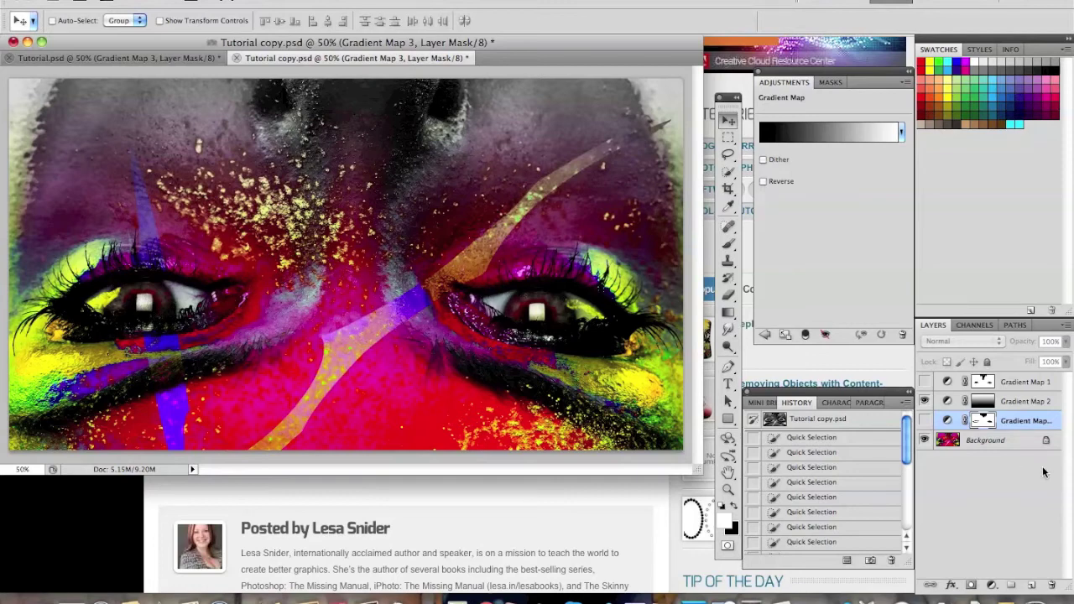
pyautogui.click(924, 401)
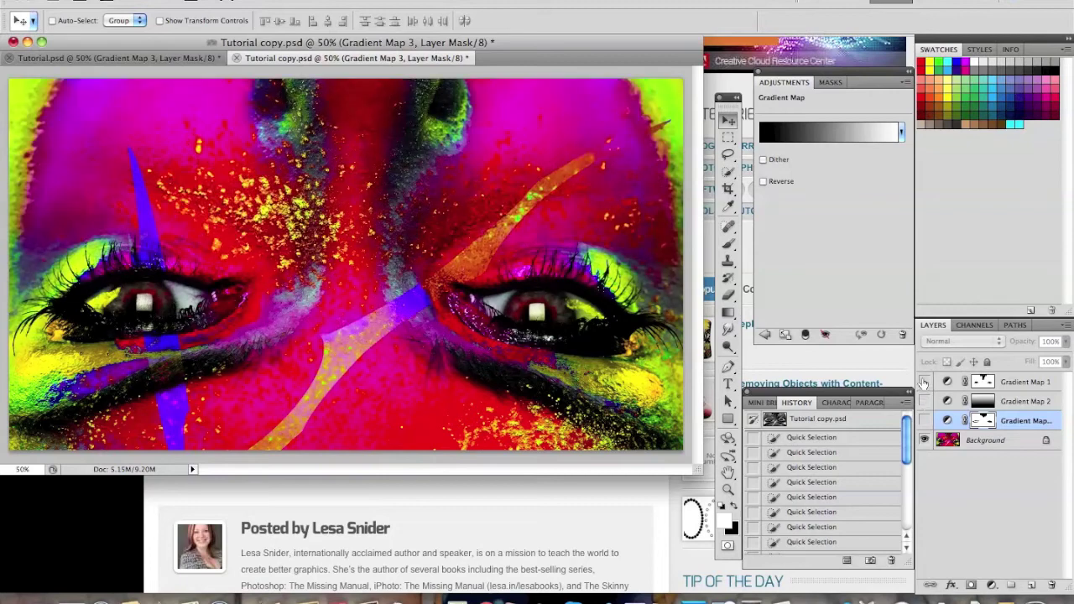
pyautogui.click(924, 382)
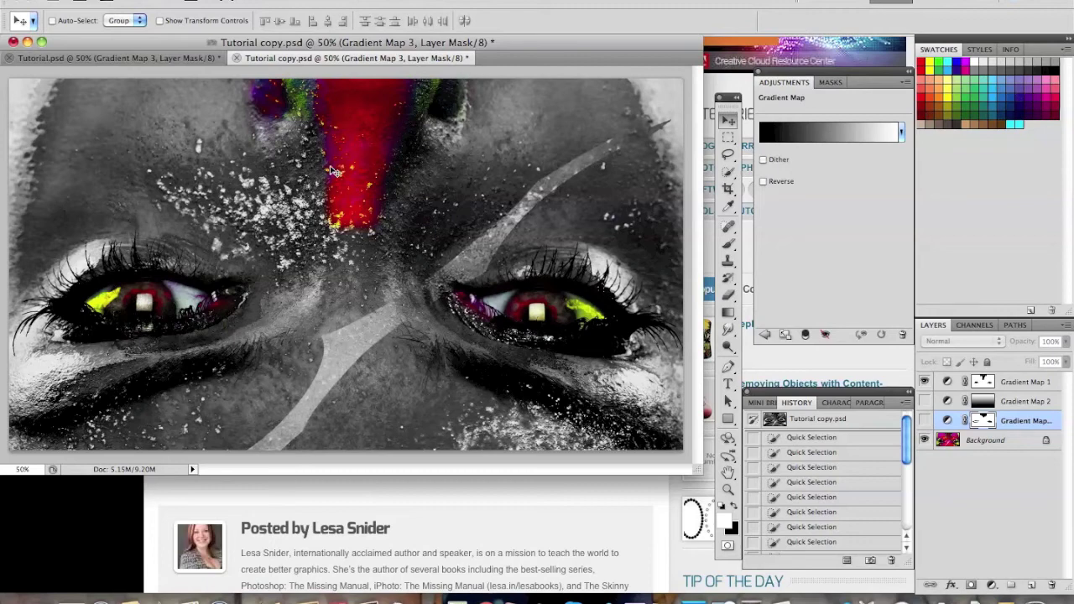
pyautogui.click(924, 382)
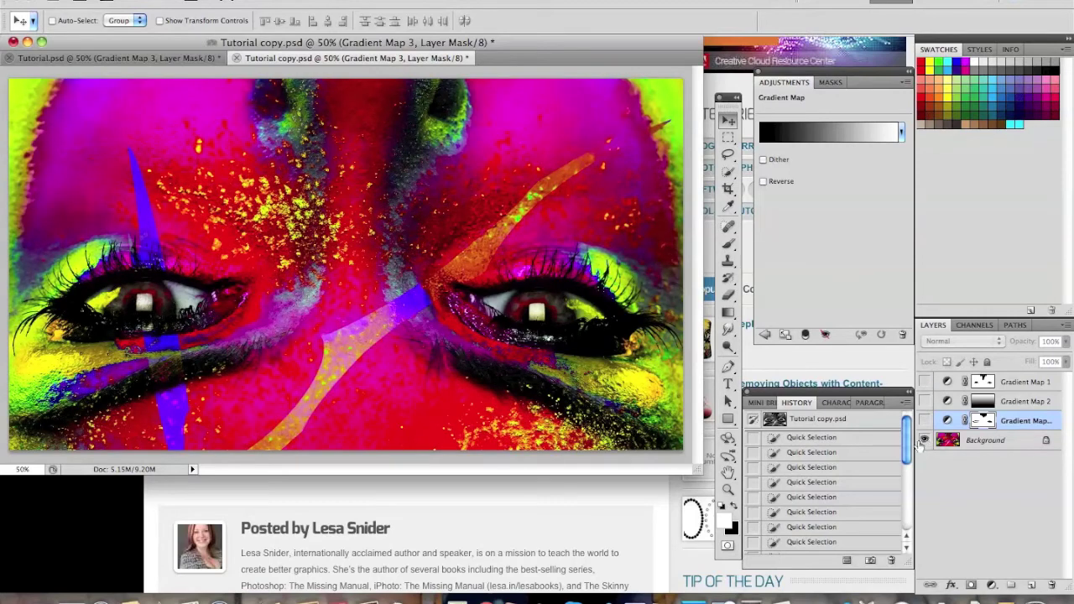